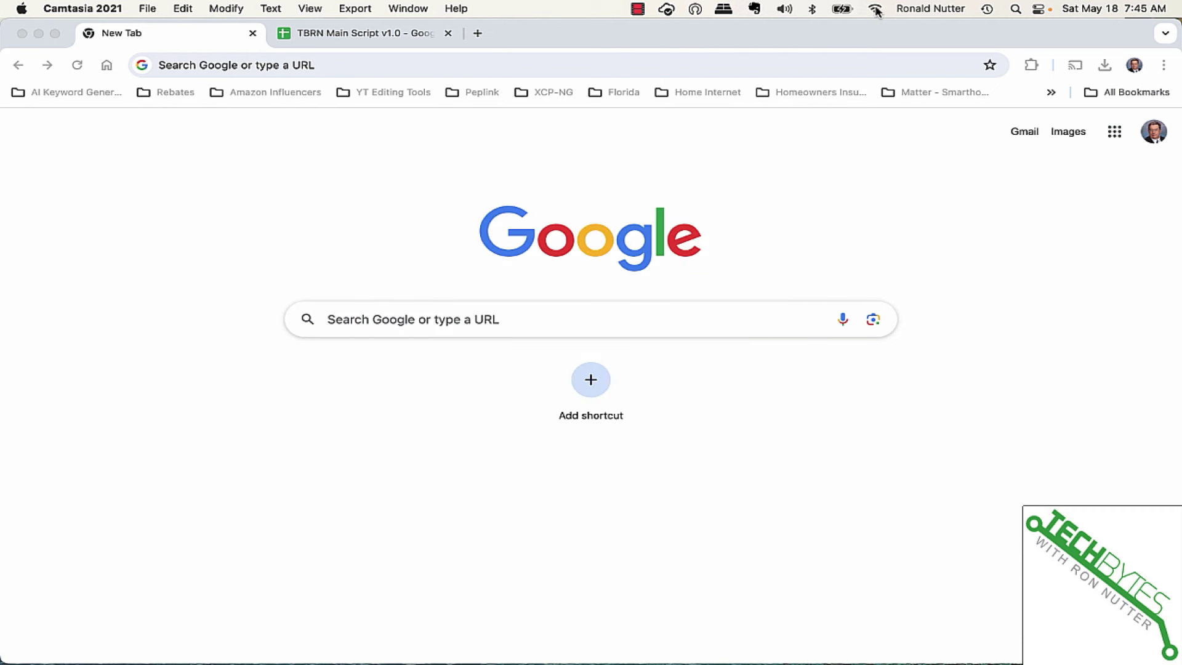
Open the macOS Wi-Fi menu to list available networks, including PEPLINK_B0A9.
{"action": "left_click", "coordinate": [875, 10]}
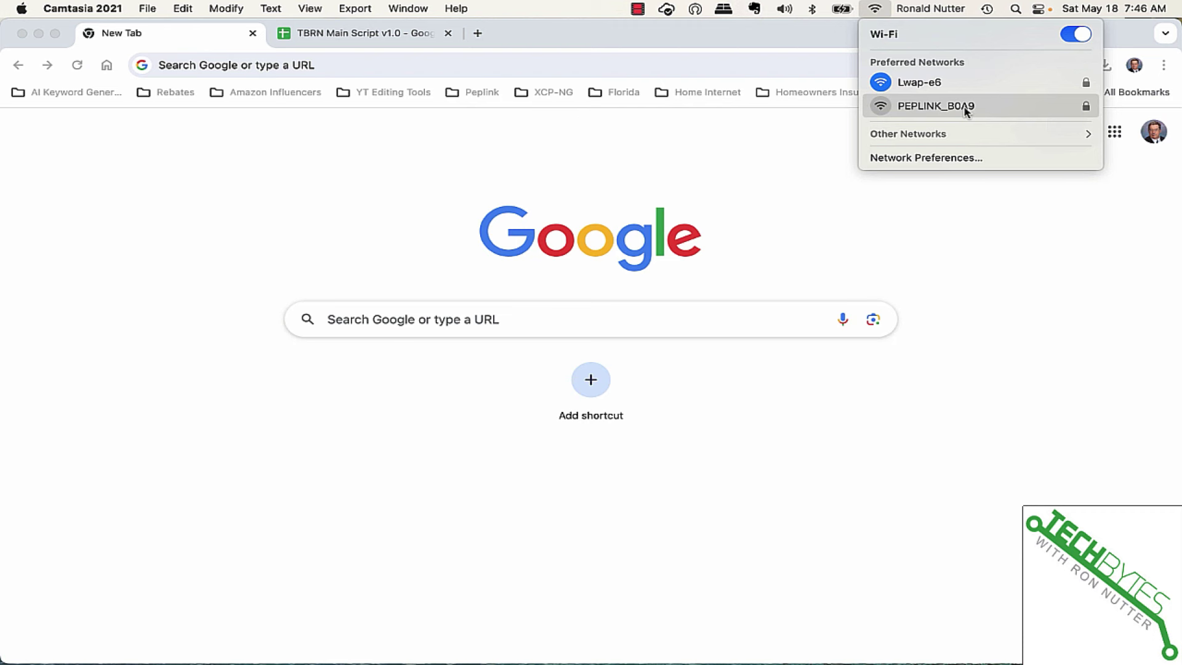
Select PEPLINK_B0A9 and join it with the router's WPA2 Wi-Fi password.
{"action": "left_click", "coordinate": [942, 109]}
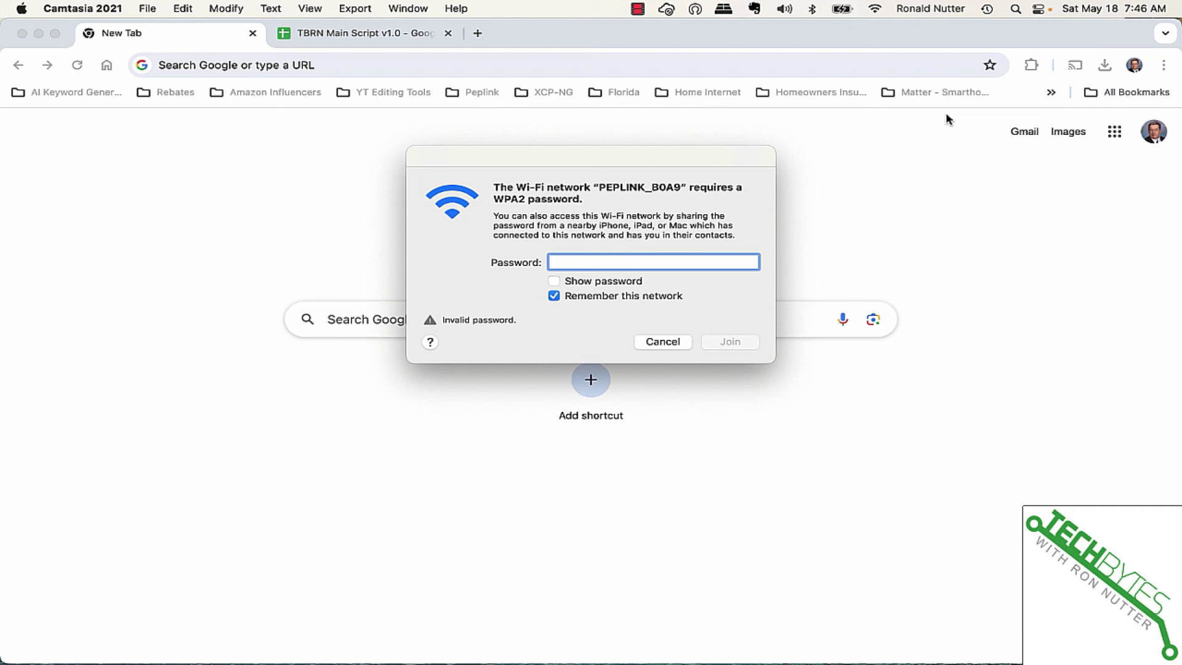
{"action": "type", "text": "•••••••••"}
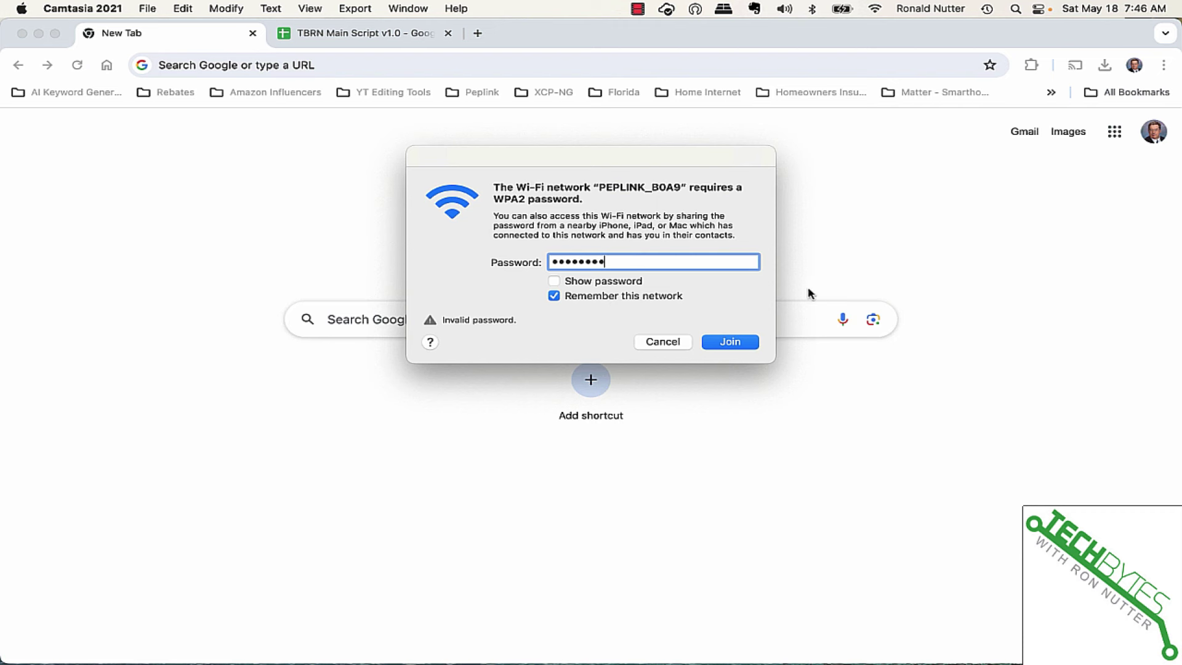
{"action": "left_click", "coordinate": [744, 345]}
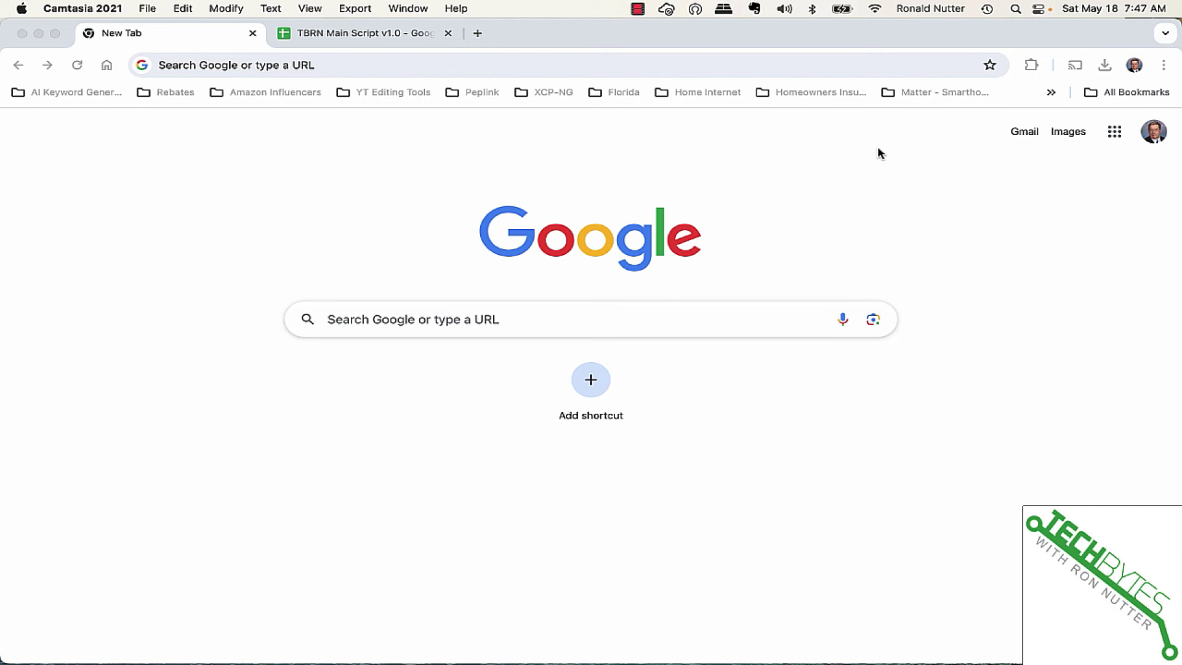
Load the router at 192.168.50.1 and log in with the default admin credentials.
{"action": "left_click", "coordinate": [598, 67]}
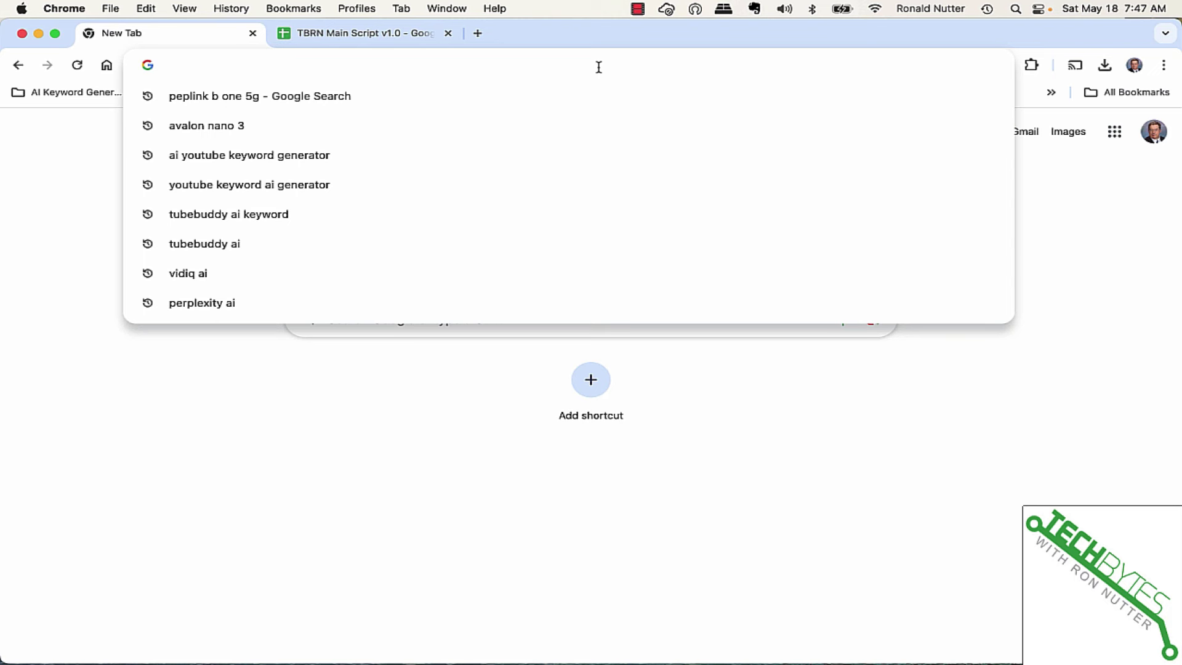
{"action": "type", "text": "192.168.50.1"}
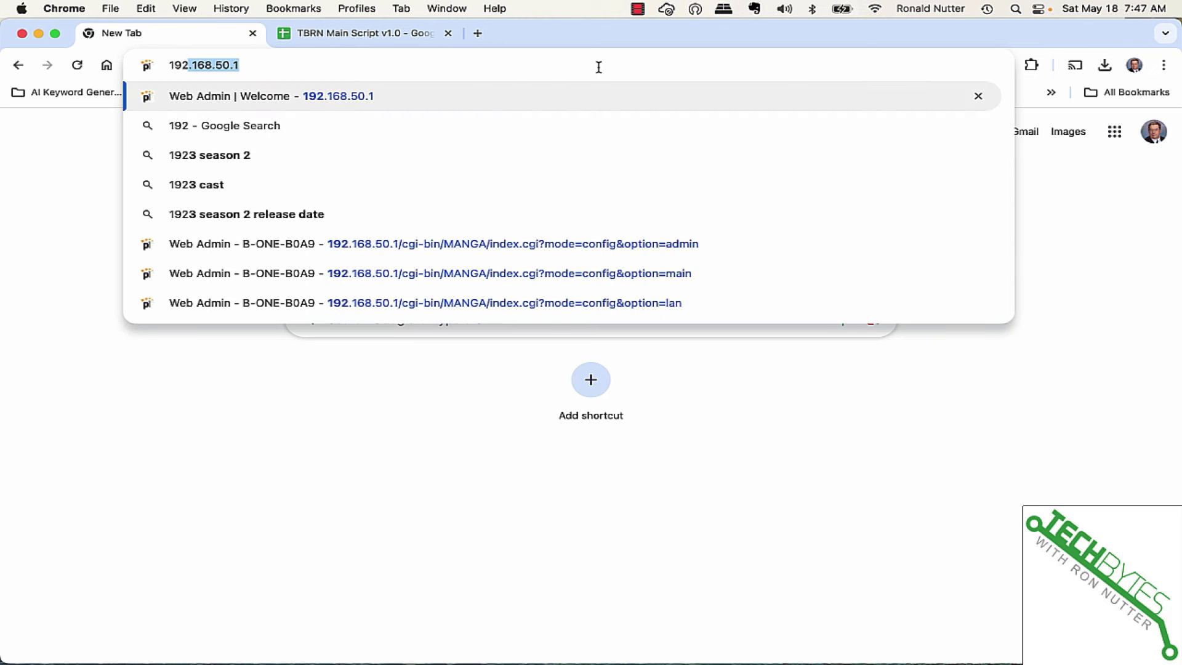
{"action": "key", "text": "Return"}
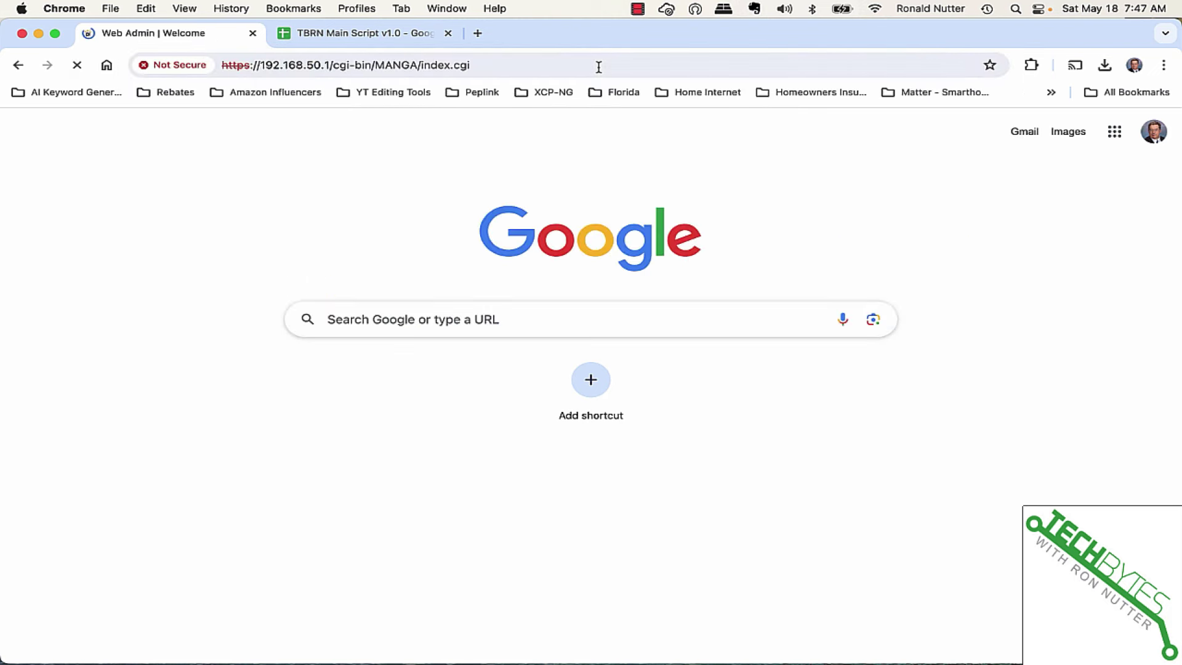
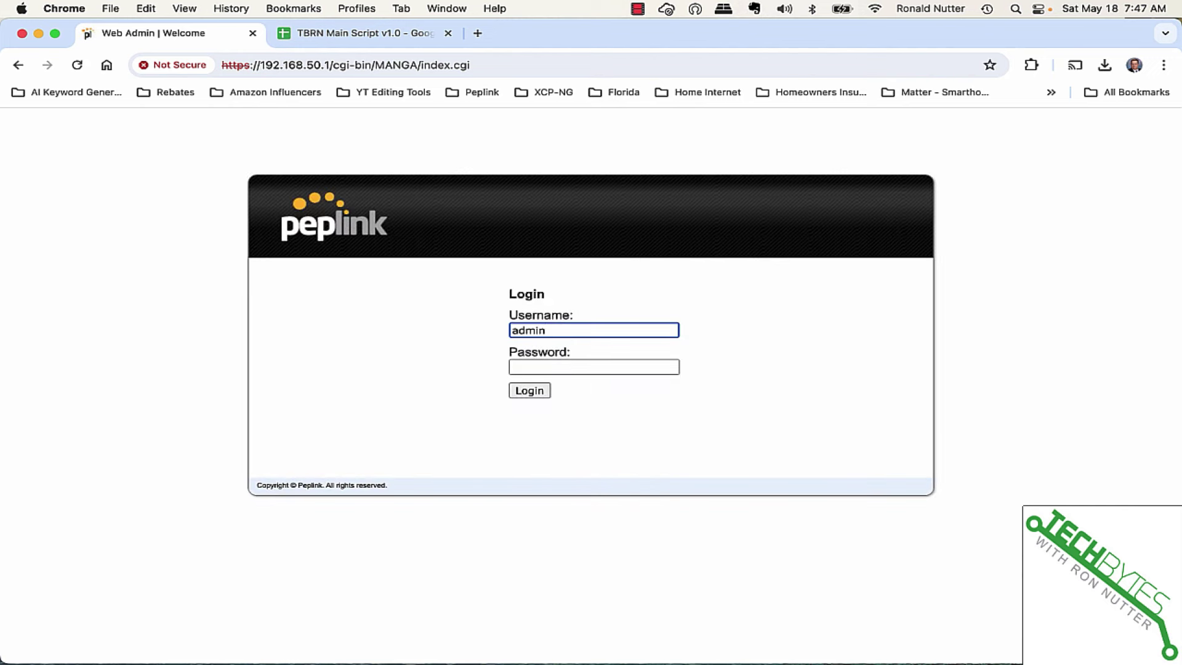
{"action": "key", "text": "Tab"}
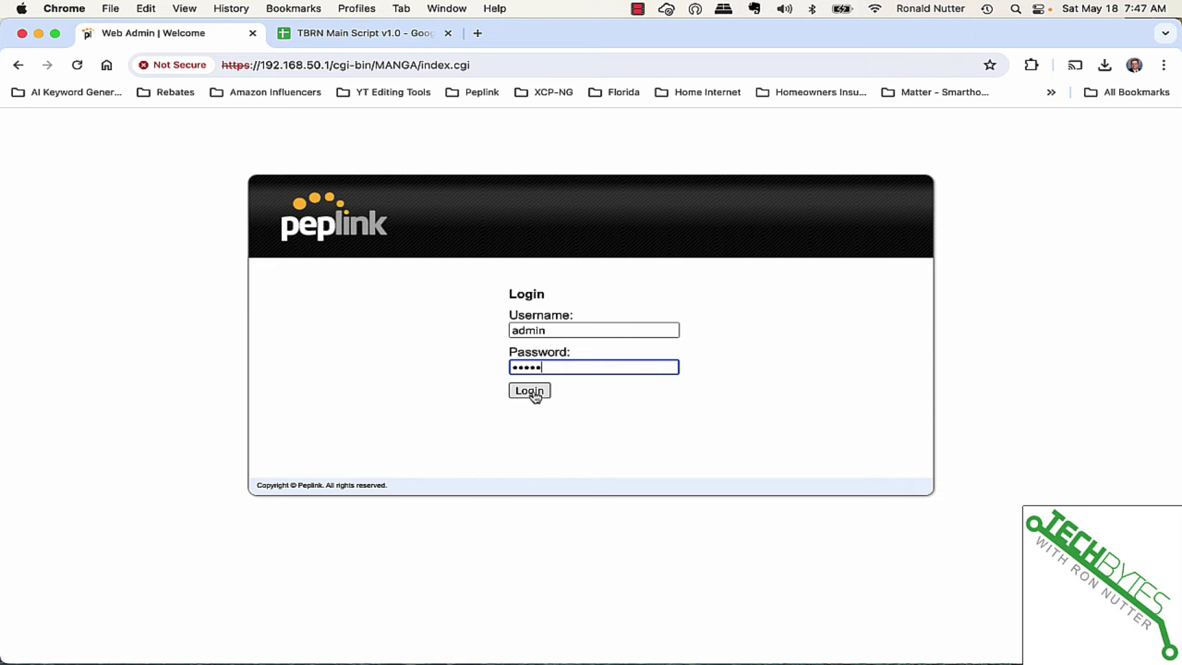
{"action": "left_click", "coordinate": [533, 393]}
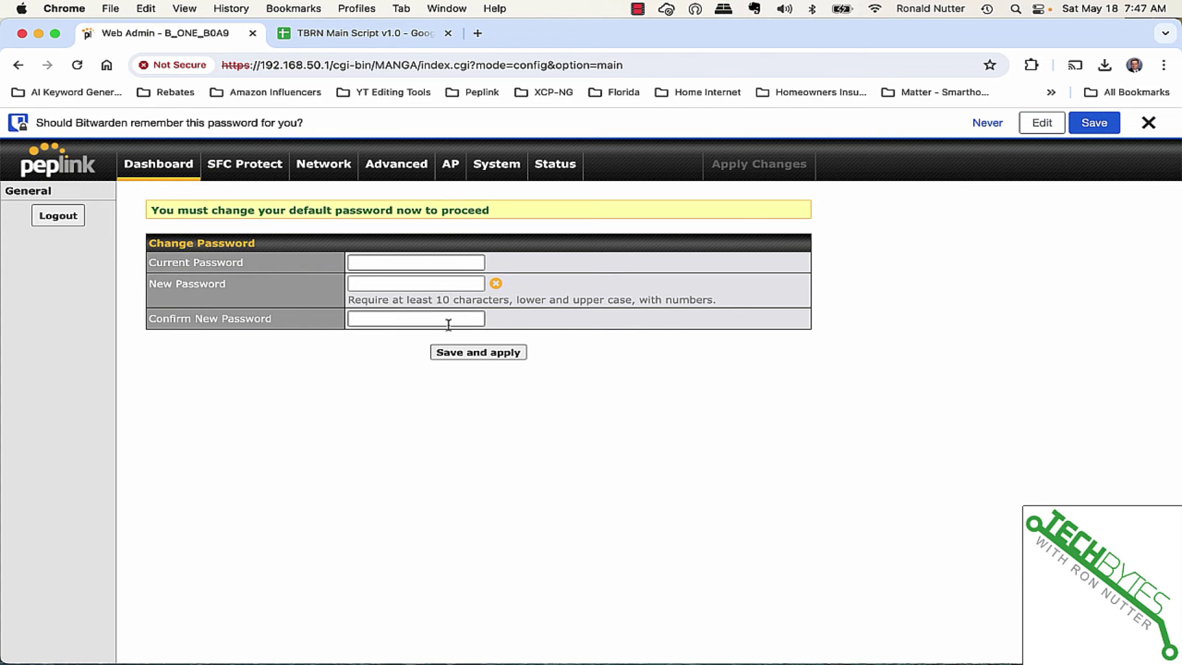
Replace the default admin password with a new confirmed one, save, and acknowledge.
{"action": "left_click", "coordinate": [395, 264]}
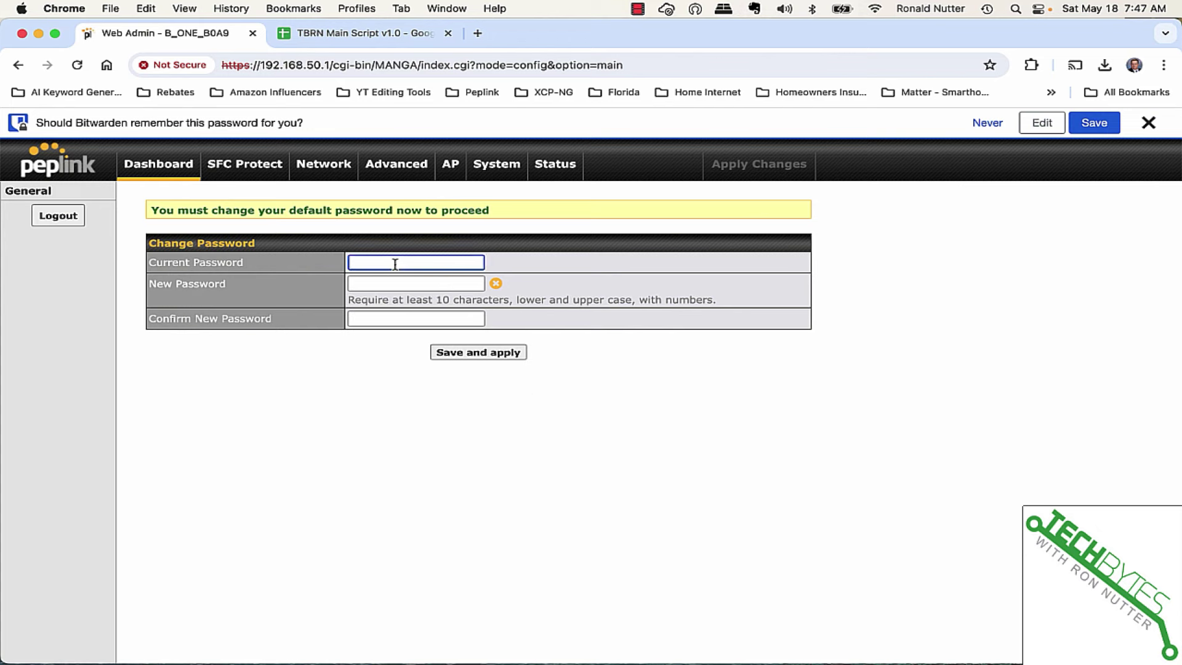
{"action": "key", "text": "Tab"}
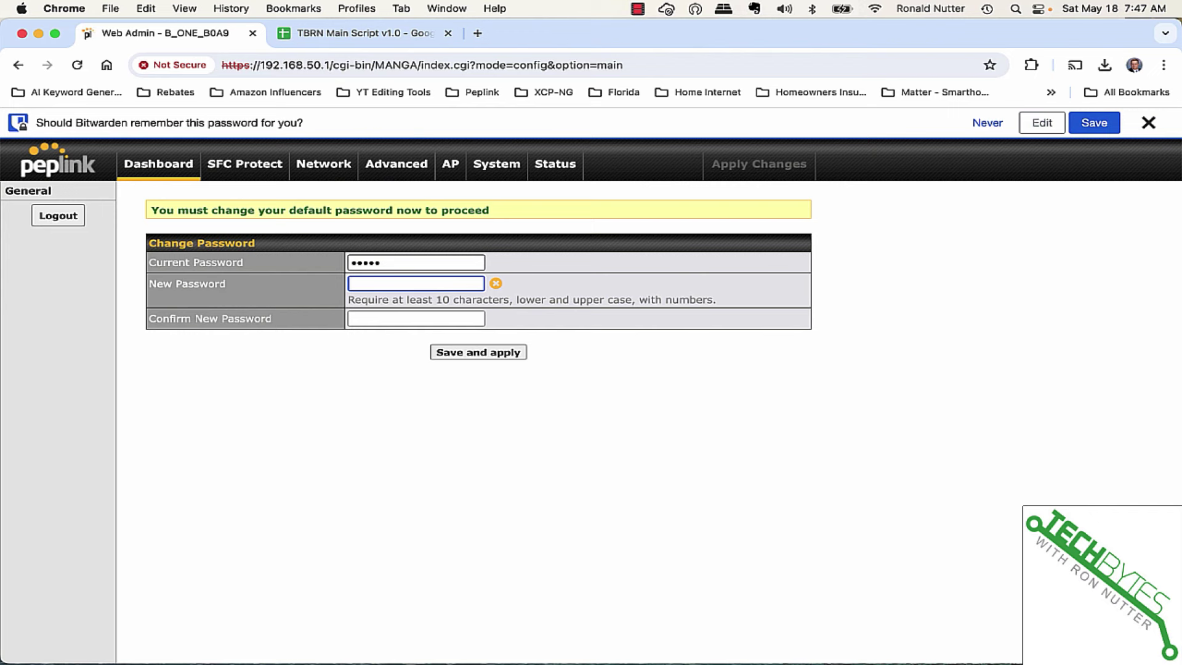
{"action": "type", "text": "••••••••••••"}
{"action": "key", "text": "Tab"}
{"action": "type", "text": "••••••••"}
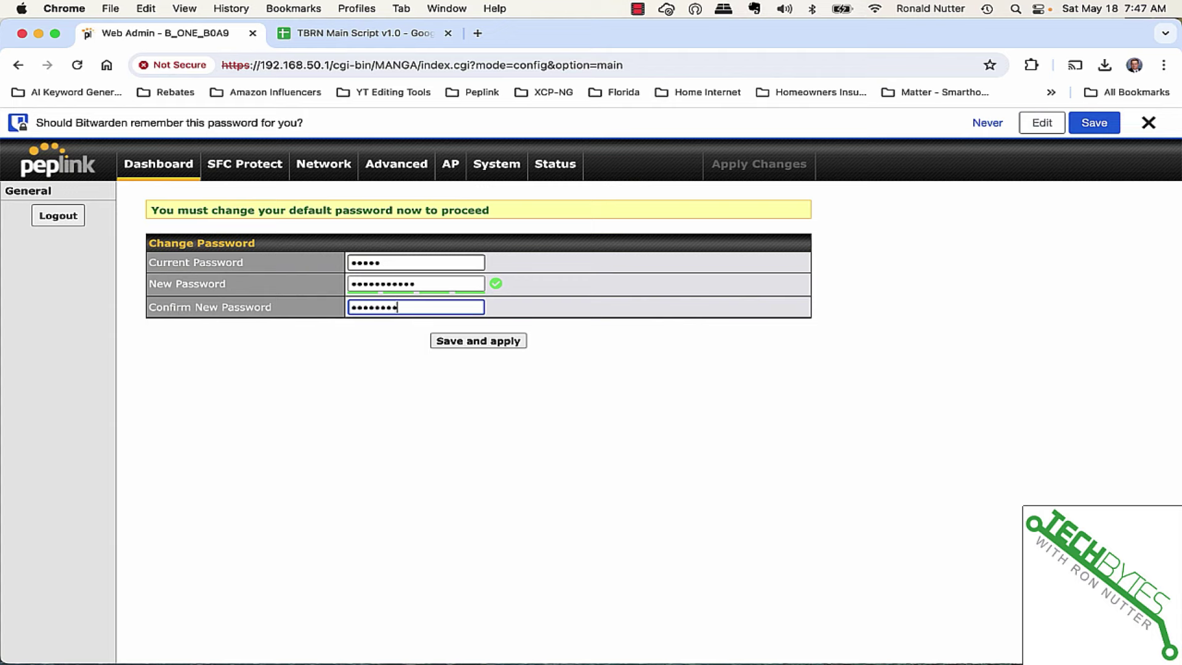
{"action": "type", "text": "••••"}
{"action": "left_click", "coordinate": [454, 341]}
{"action": "left_click", "coordinate": [678, 417]}
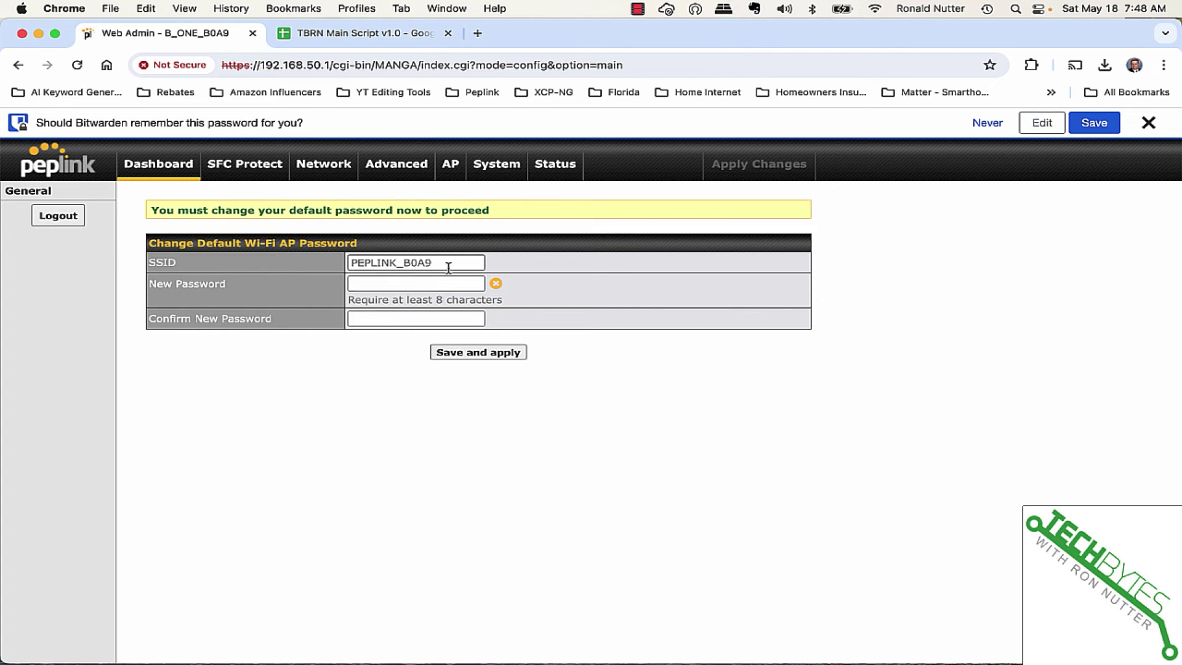
Enter and confirm a new Wi-Fi password for PEPLINK_B0A9, correcting a typo, and save.
{"action": "left_click", "coordinate": [435, 284]}
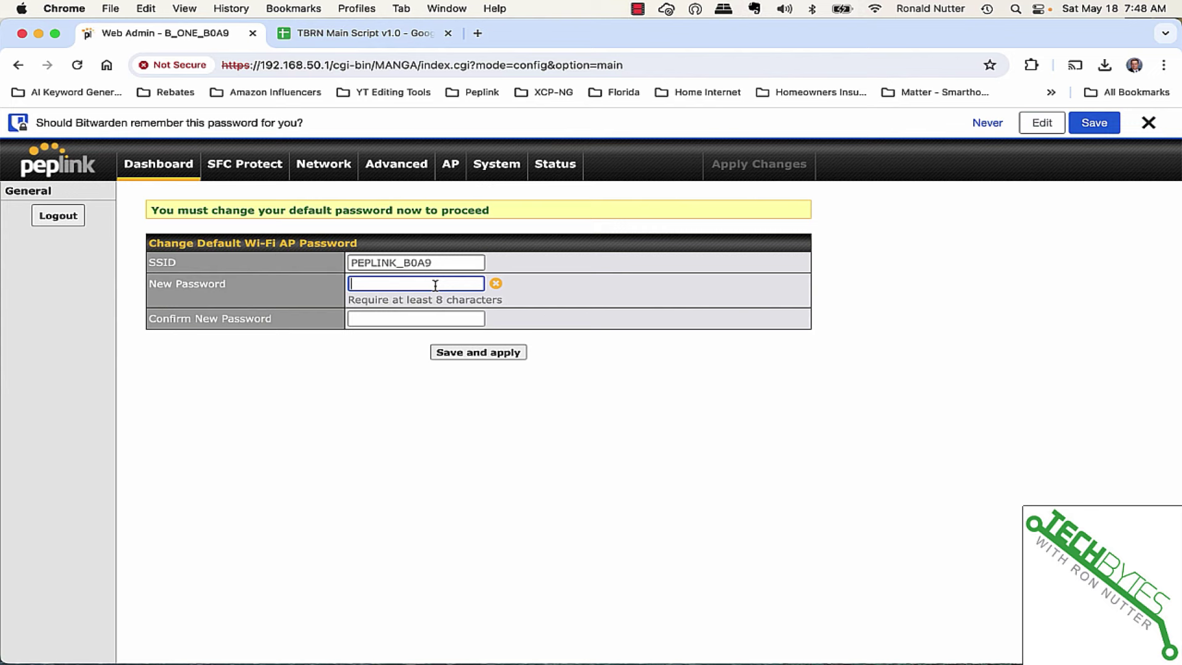
{"action": "type", "text": "•"}
{"action": "key", "text": "BackSpace"}
{"action": "type", "text": "••••••••"}
{"action": "key", "text": "Tab"}
{"action": "type", "text": "••••••••"}
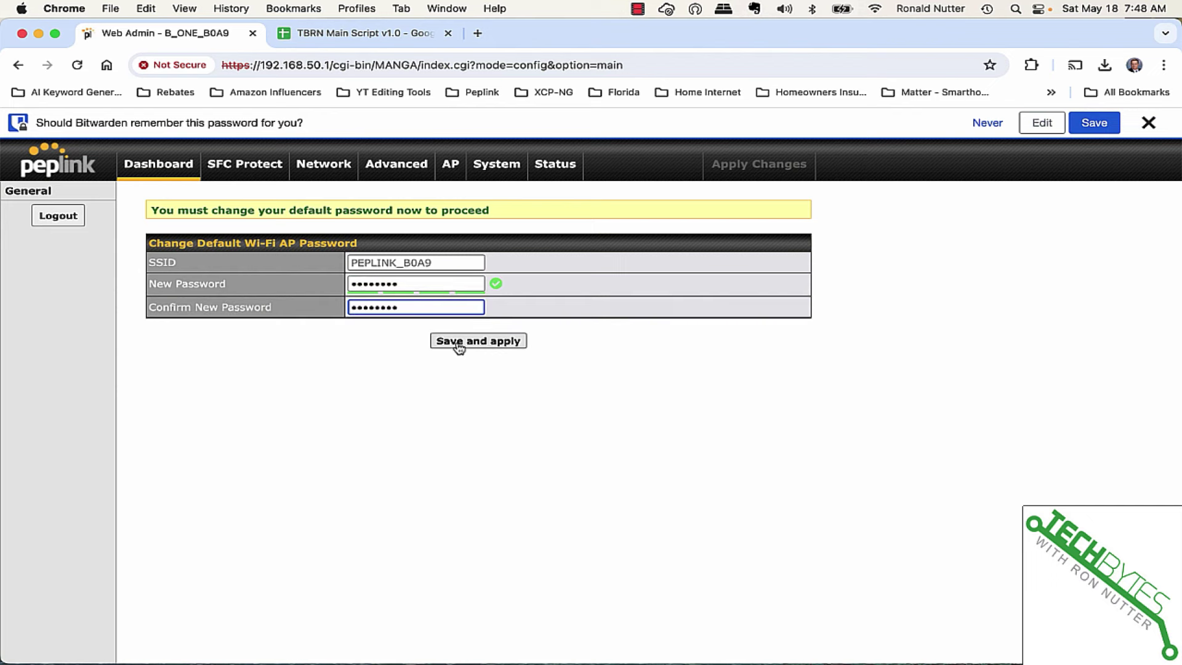
{"action": "left_click", "coordinate": [416, 284]}
{"action": "key", "text": "BackSpace"}
{"action": "key", "text": "BackSpace"}
{"action": "key", "text": "BackSpace"}
{"action": "key", "text": "BackSpace"}
{"action": "key", "text": "BackSpace"}
{"action": "key", "text": "BackSpace"}
{"action": "key", "text": "BackSpace"}
{"action": "key", "text": "BackSpace"}
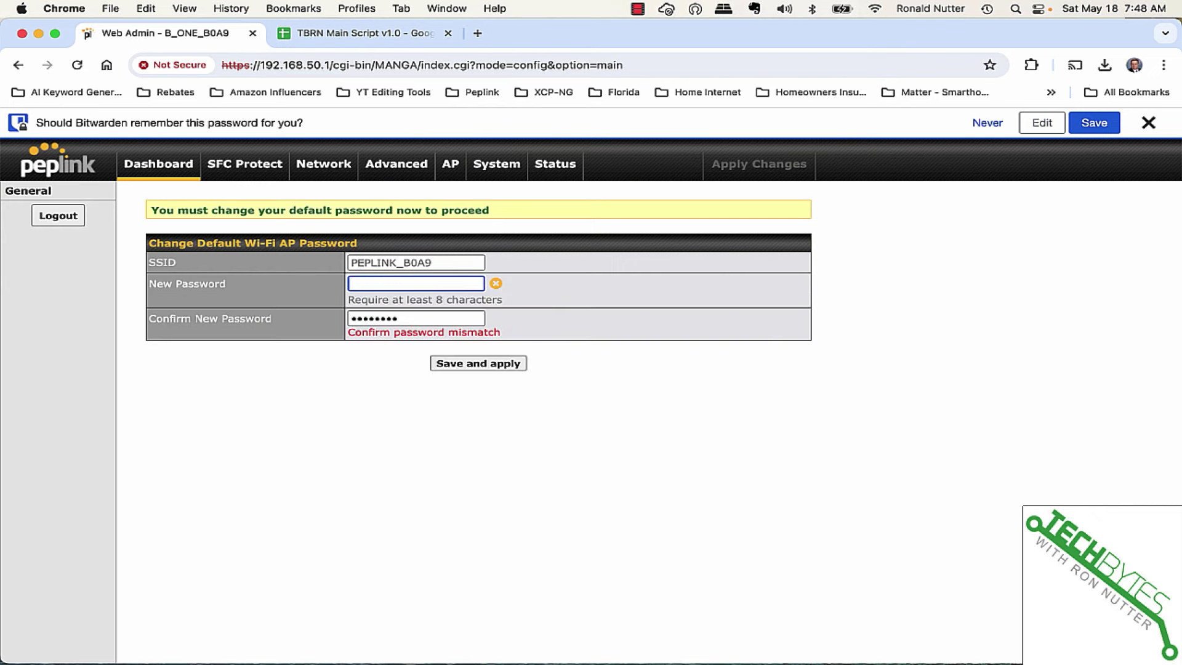
{"action": "type", "text": "•"}
{"action": "key", "text": "Return"}
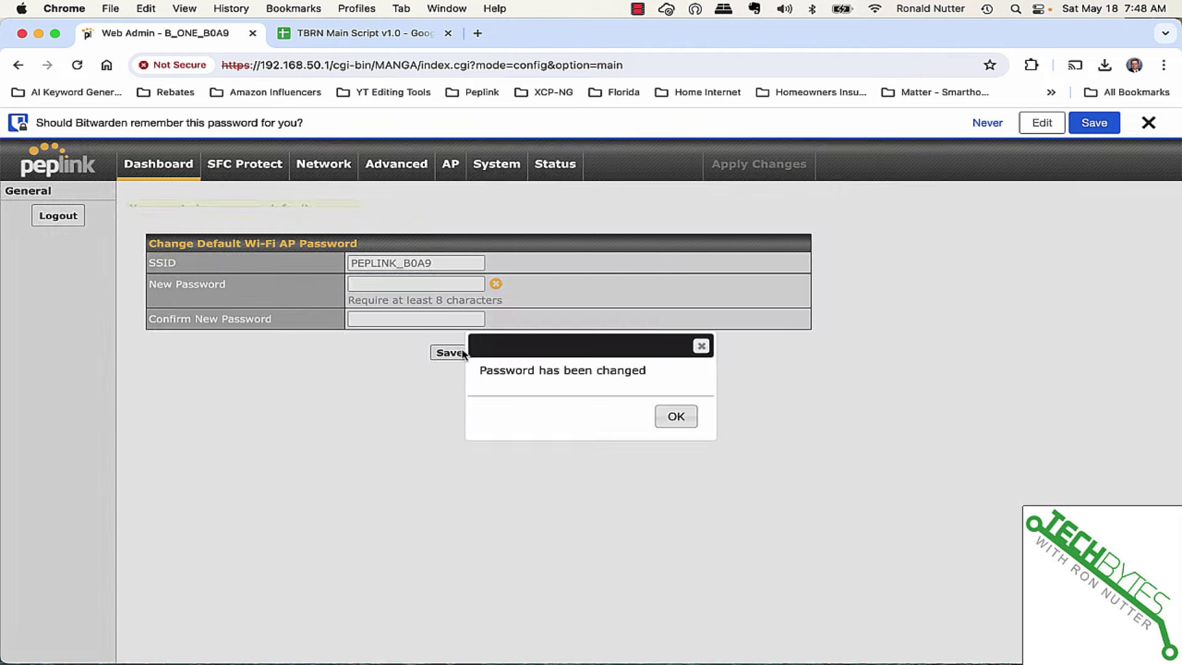
{"action": "left_click", "coordinate": [671, 415]}
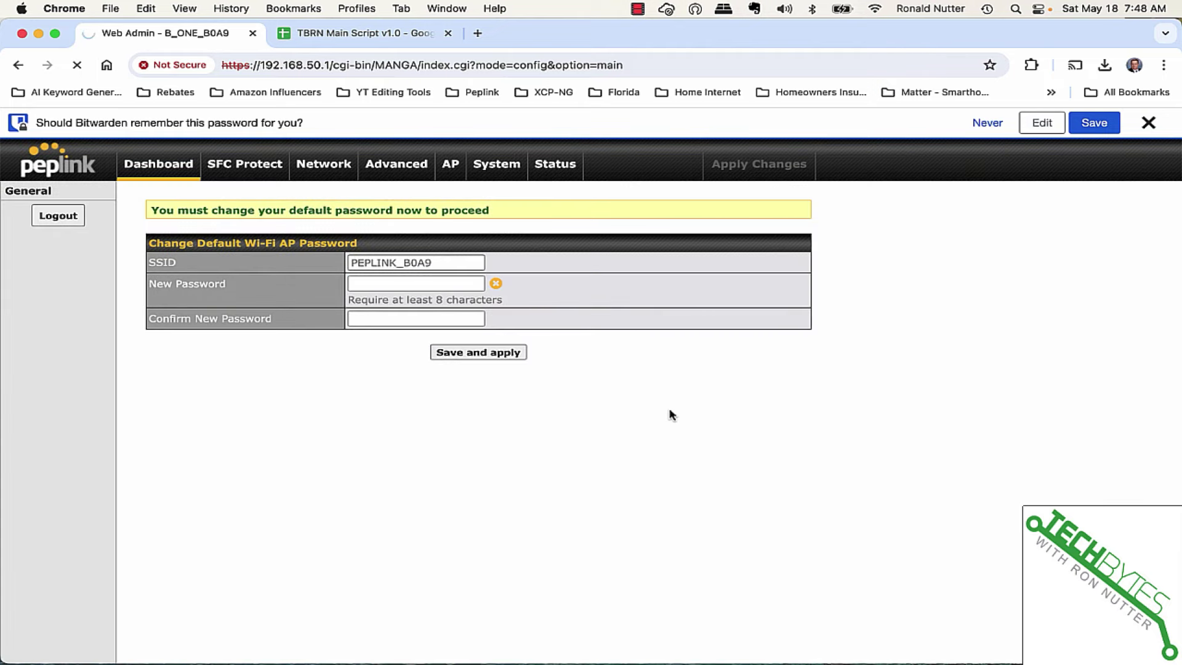
Toggle the Mac's Wi-Fi off and on, then rejoin PEPLINK_B0A9 with its new password.
{"action": "left_click", "coordinate": [875, 11]}
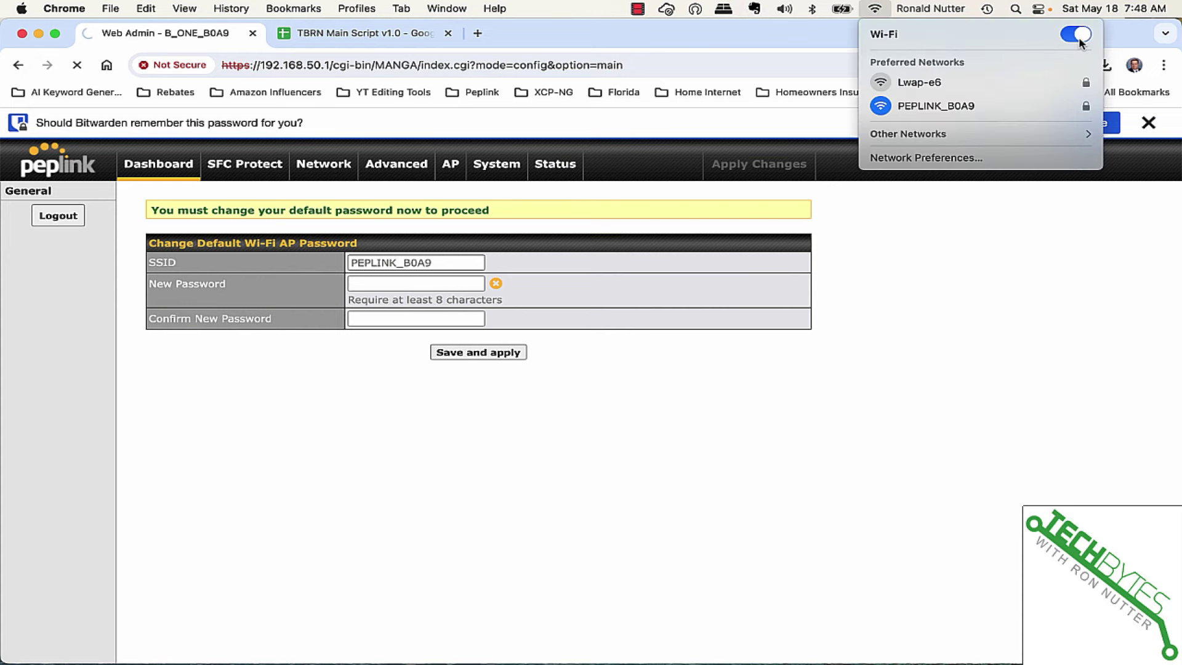
{"action": "left_click", "coordinate": [1078, 35]}
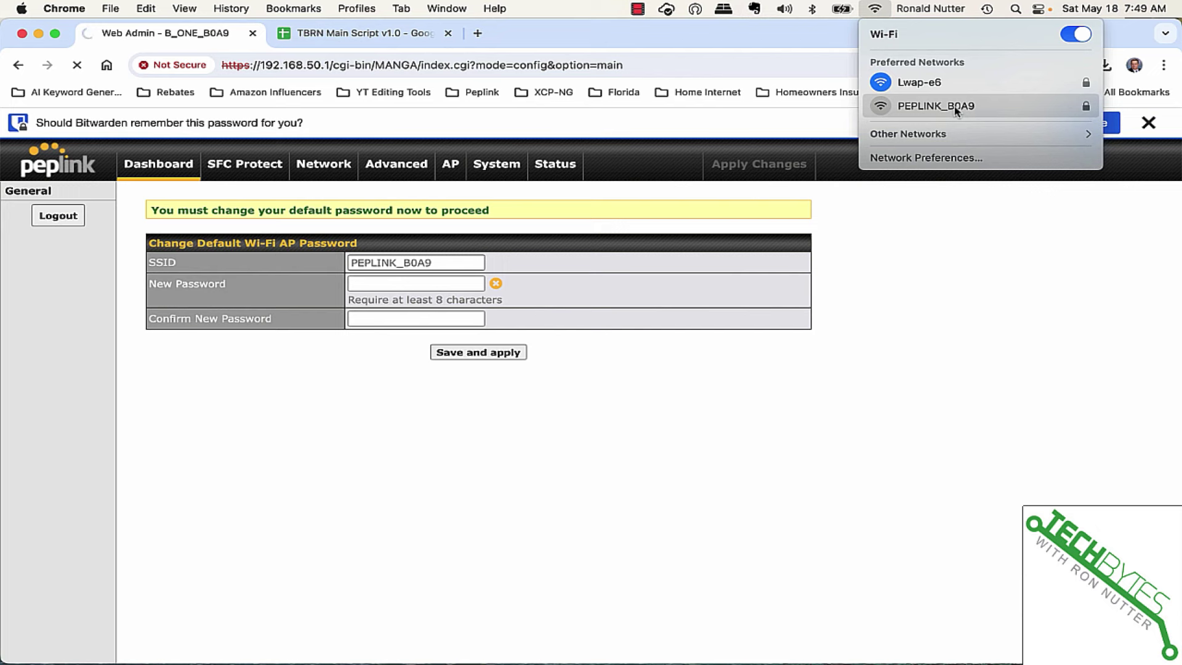
{"action": "left_click", "coordinate": [955, 108]}
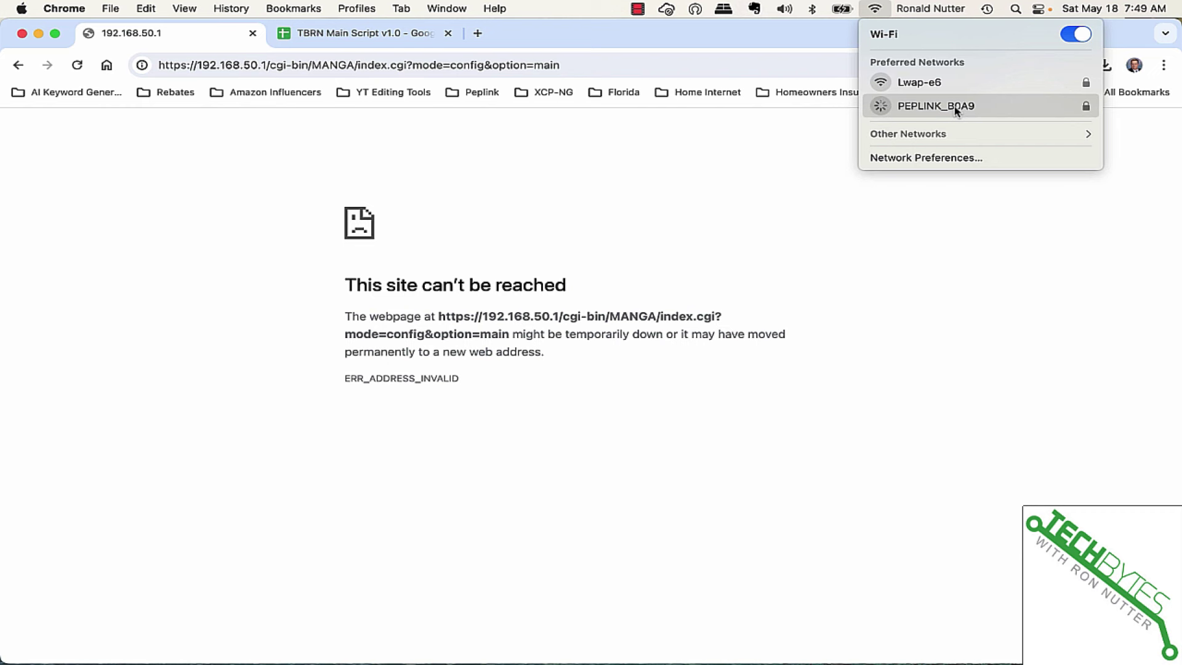
{"action": "left_click", "coordinate": [955, 111]}
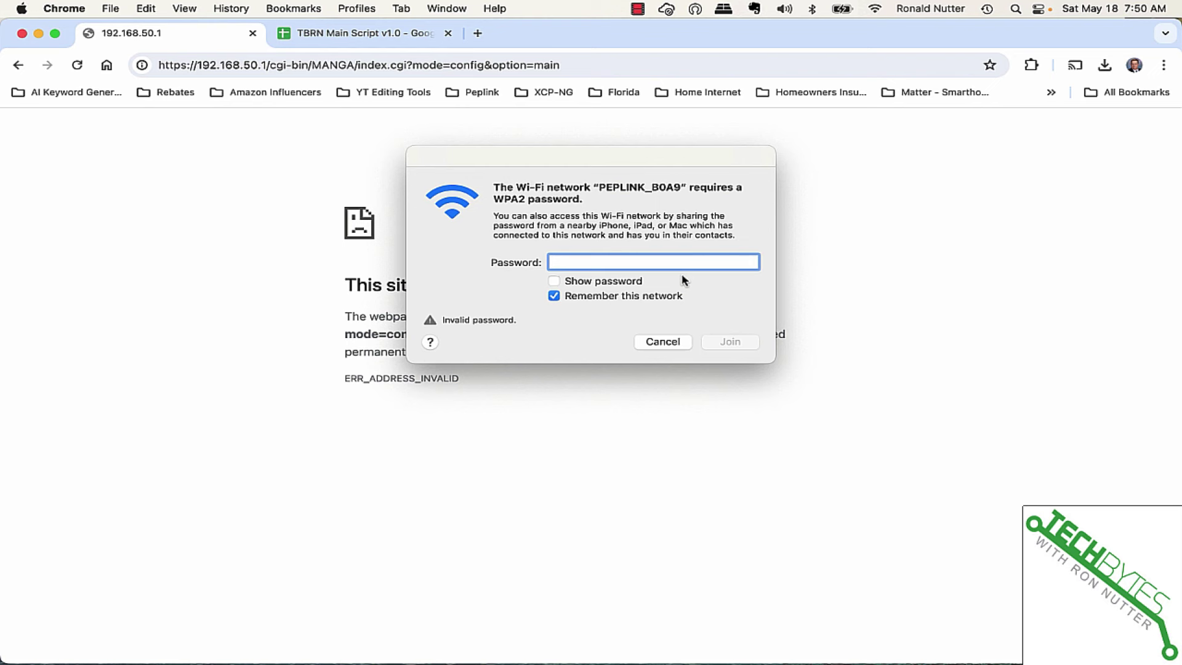
{"action": "key", "text": "Escape"}
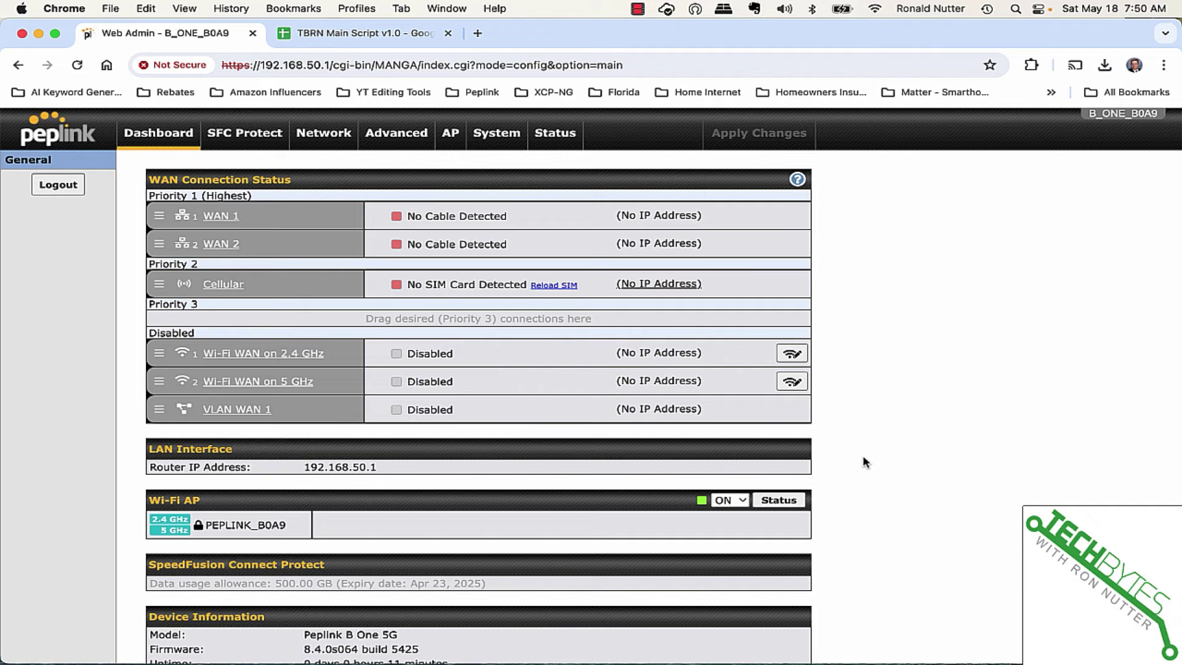
{"action": "scroll", "coordinate": [863, 462], "scroll_direction": "down", "scroll_amount": 3}
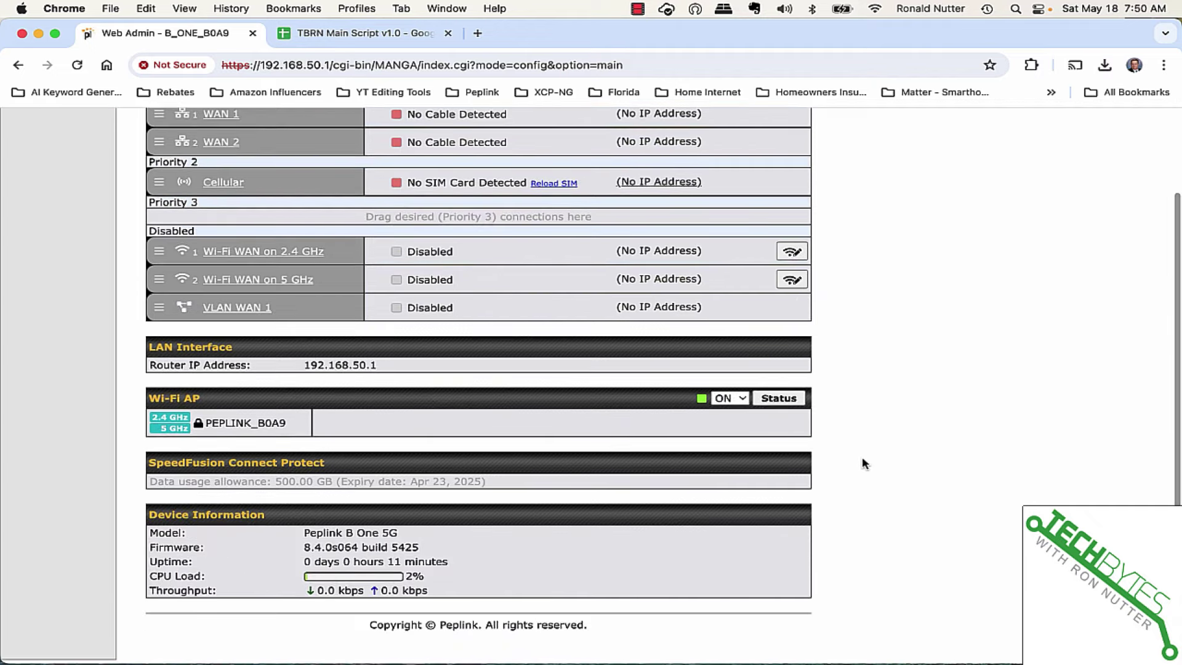
{"action": "scroll", "coordinate": [864, 463], "scroll_direction": "up", "scroll_amount": 3}
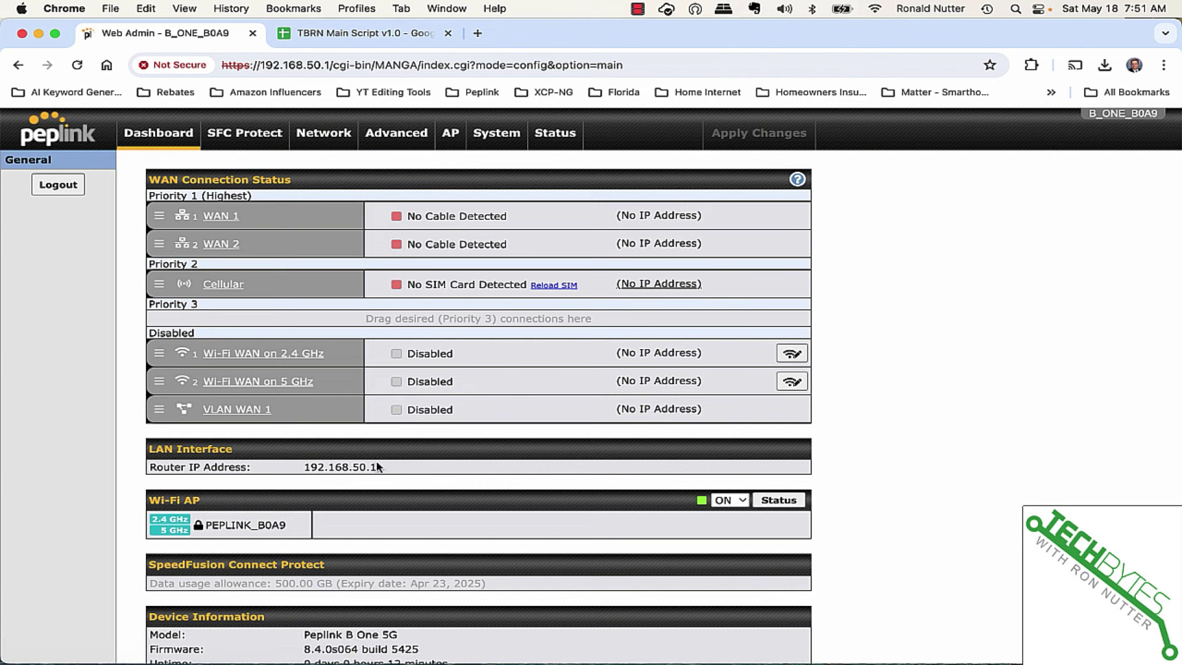
{"action": "scroll", "coordinate": [386, 469], "scroll_direction": "down", "scroll_amount": 2}
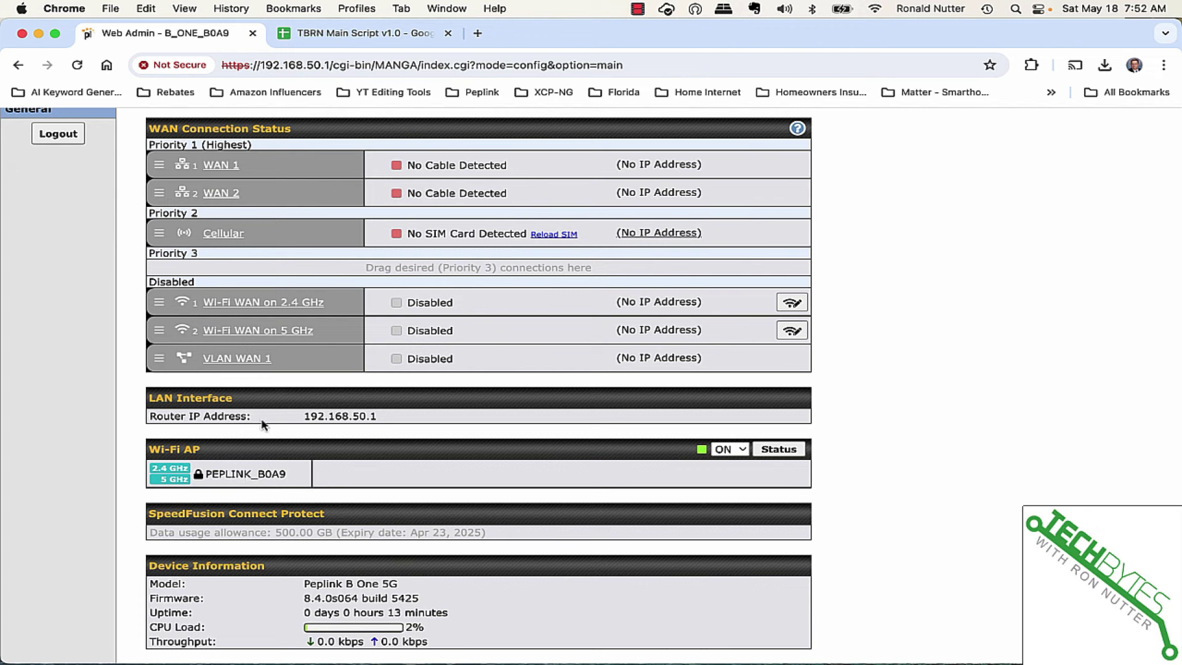
{"action": "scroll", "coordinate": [312, 422], "scroll_direction": "up", "scroll_amount": 2}
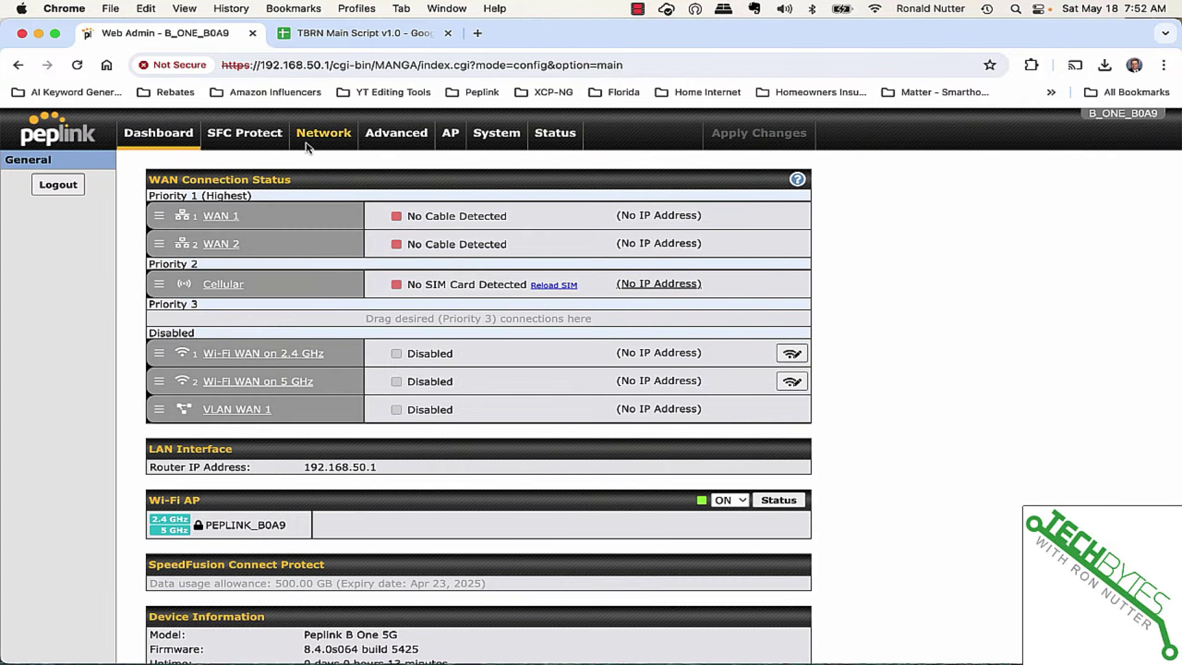
Review the SFC Protect, LAN Network, SpeedFusion VPN and AP Wireless SSID pages in turn.
{"action": "left_click", "coordinate": [266, 147]}
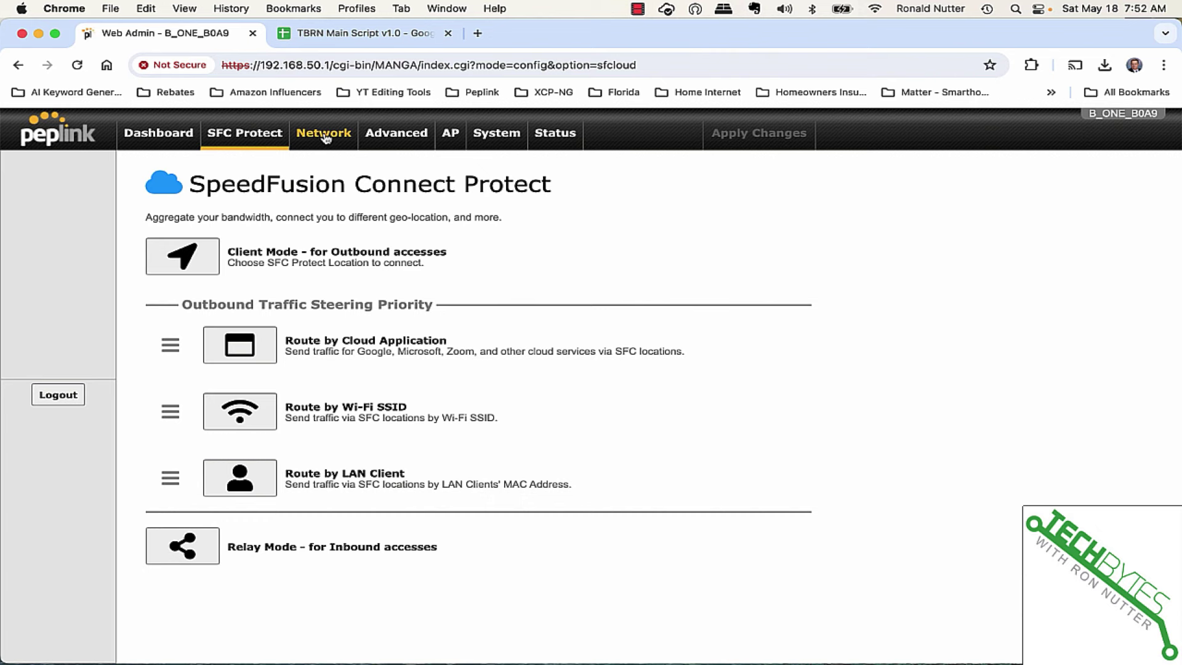
{"action": "left_click", "coordinate": [324, 133]}
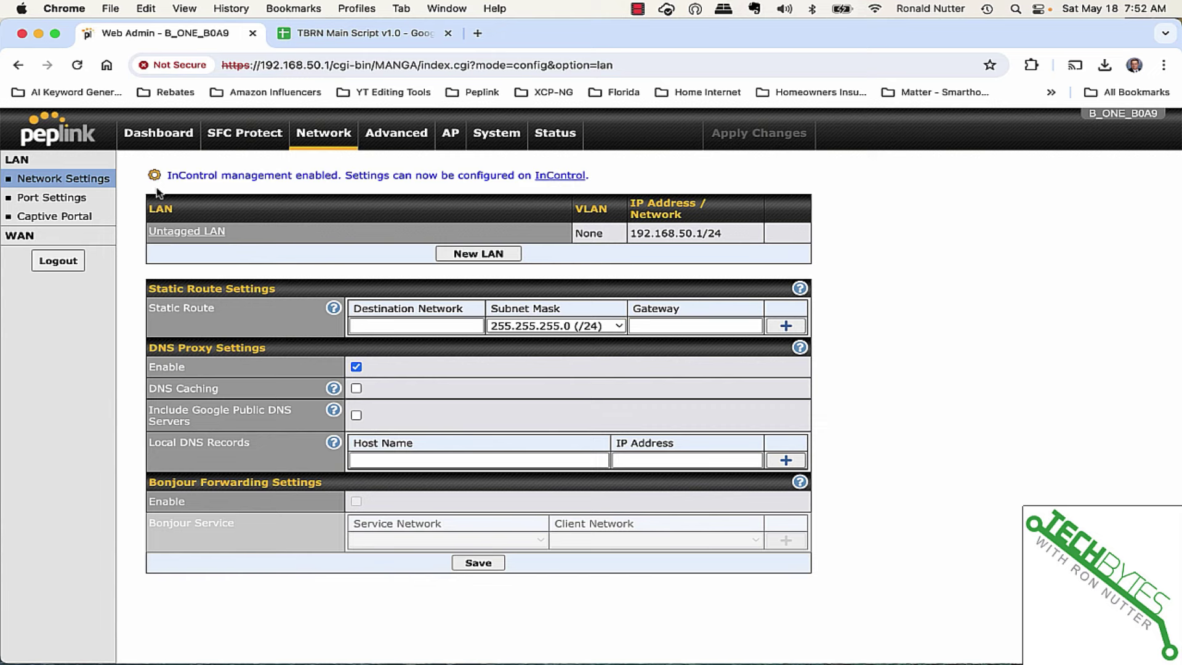
{"action": "left_click", "coordinate": [390, 136]}
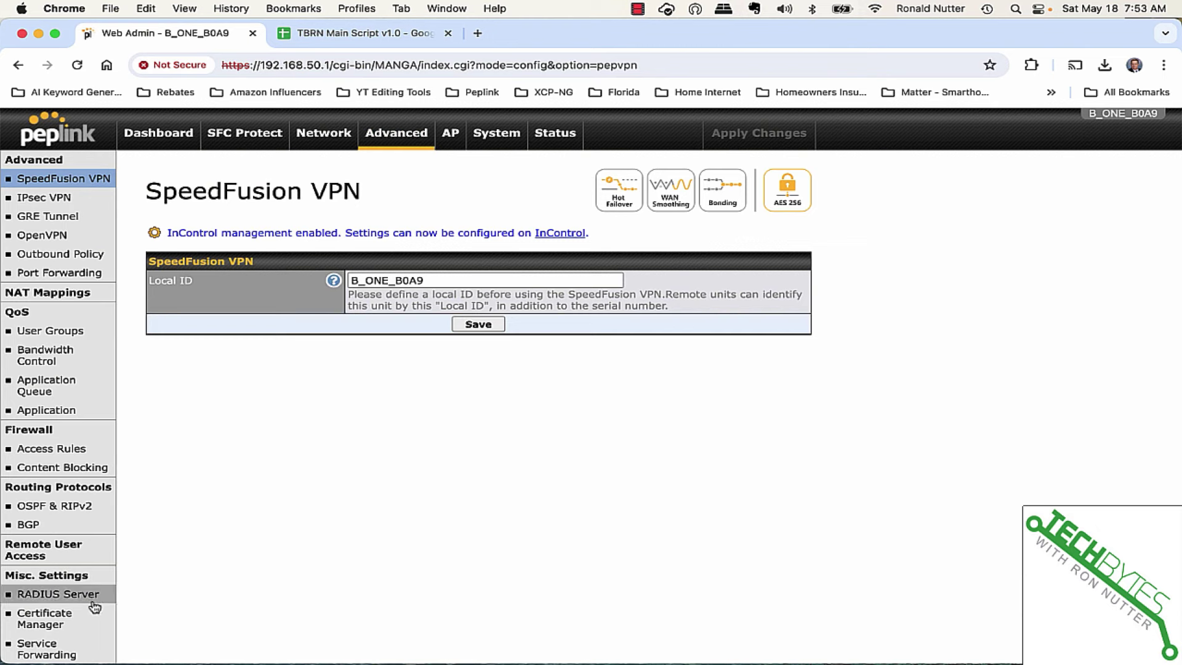
{"action": "left_click", "coordinate": [449, 134]}
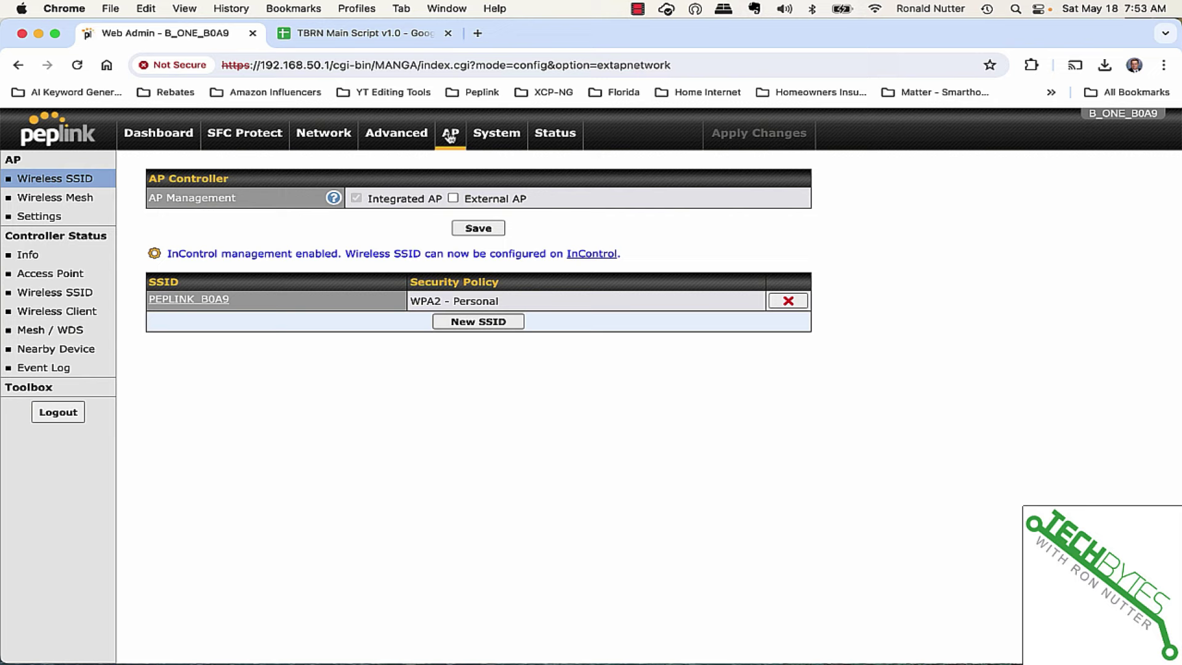
Check for newer firmware than 8.4.0, then review the Time settings and Status pages.
{"action": "left_click", "coordinate": [508, 142]}
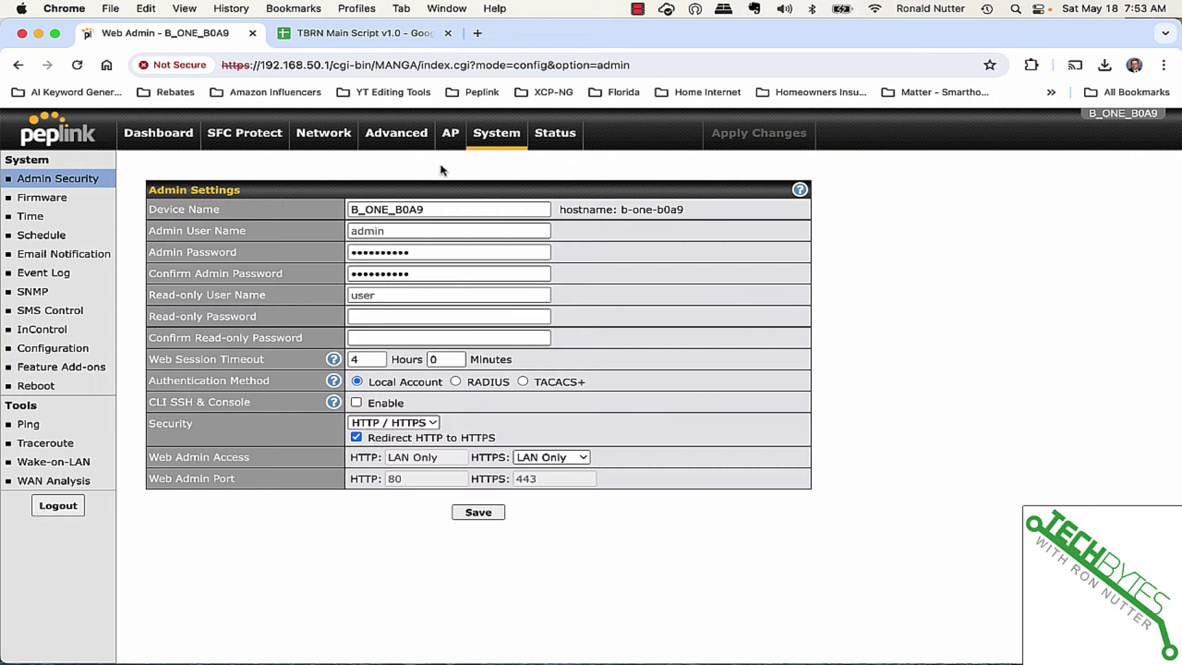
{"action": "left_click", "coordinate": [32, 200]}
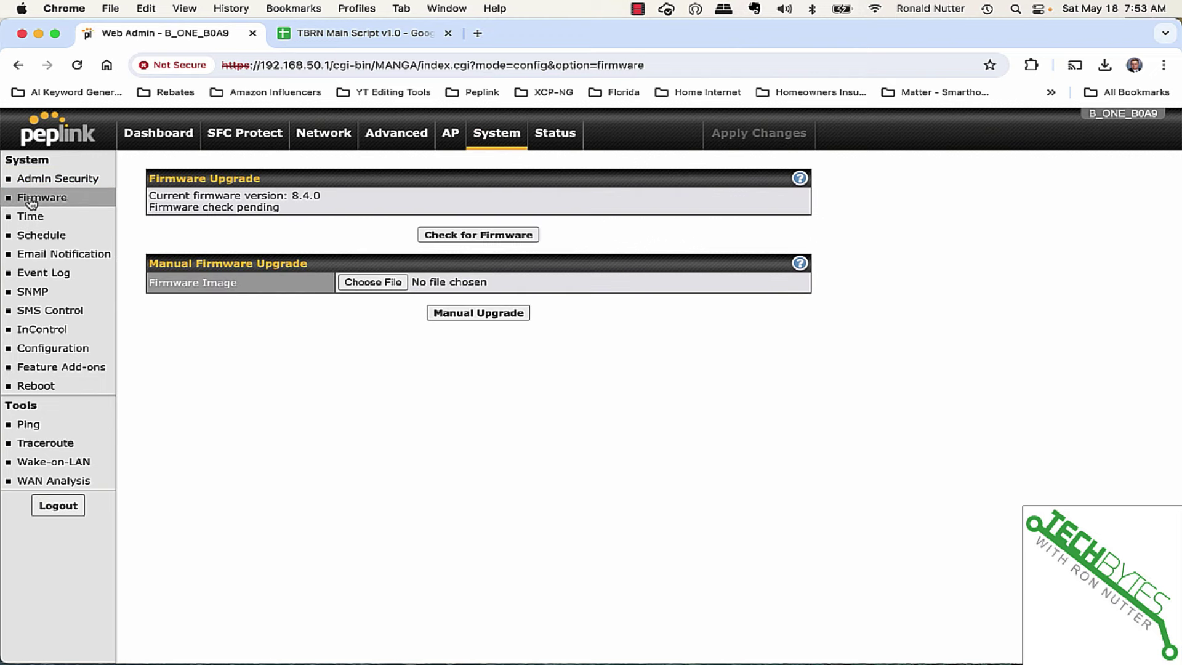
{"action": "left_click", "coordinate": [489, 236]}
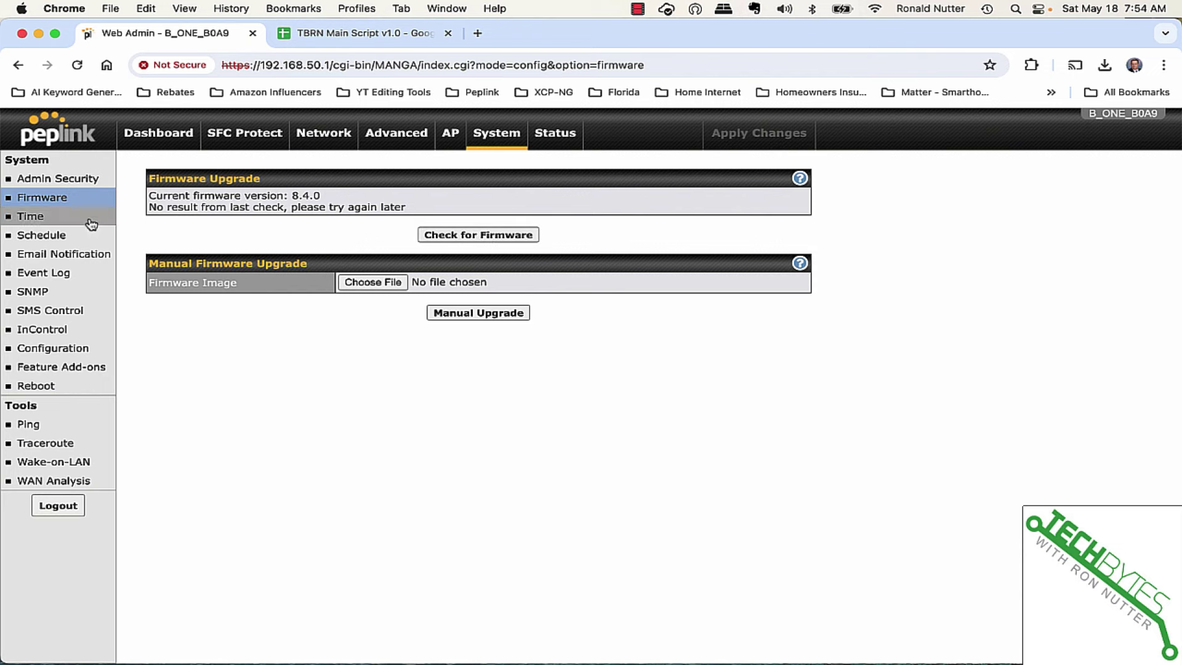
{"action": "left_click", "coordinate": [55, 217]}
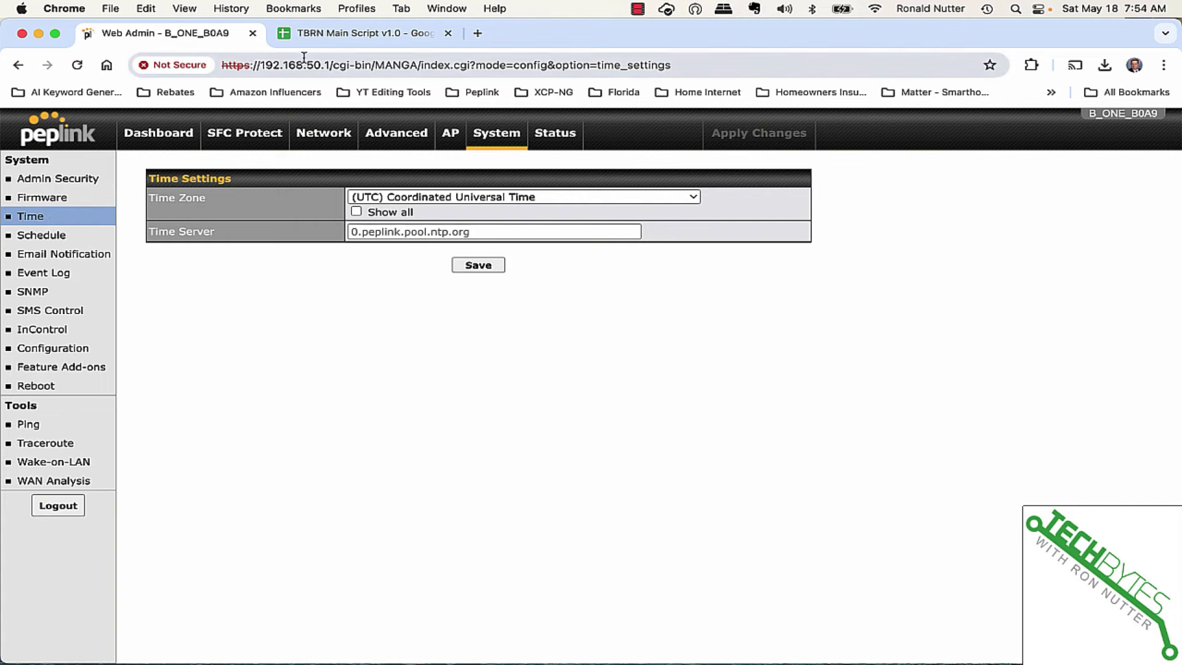
{"action": "left_click", "coordinate": [533, 137]}
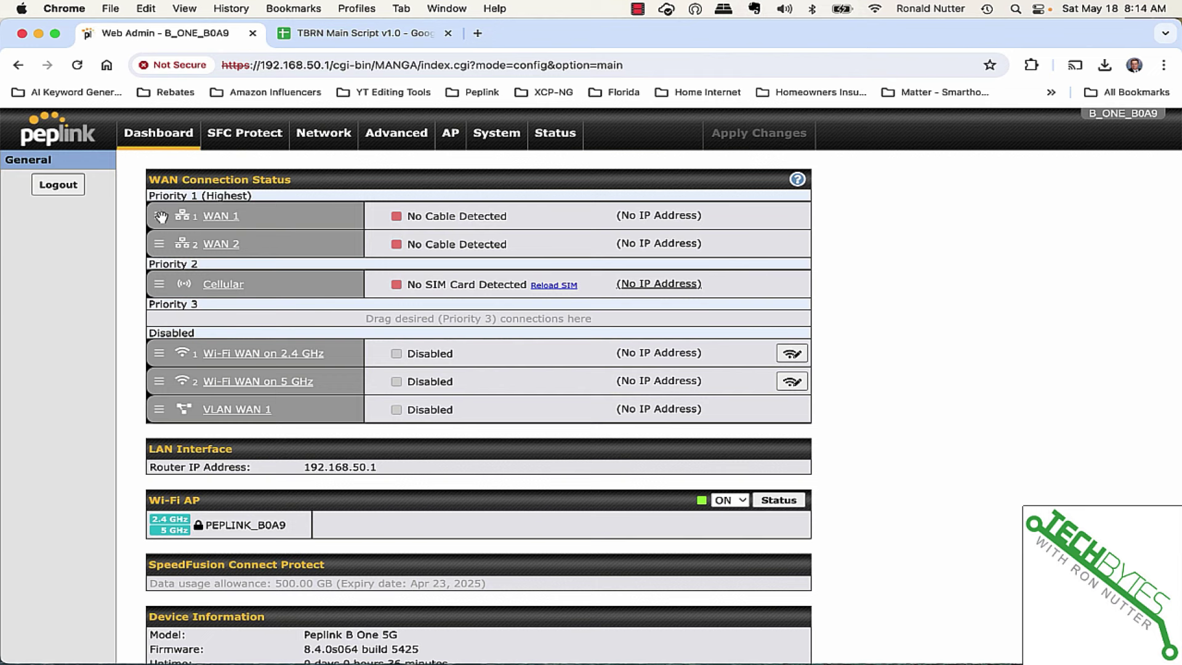
Drag WAN 1, WAN 2 and Cellular into Disabled, and Wi-Fi WAN 2.4 GHz into Priority 1.
{"action": "left_click_drag", "start_coordinate": [160, 217], "coordinate": [166, 326]}
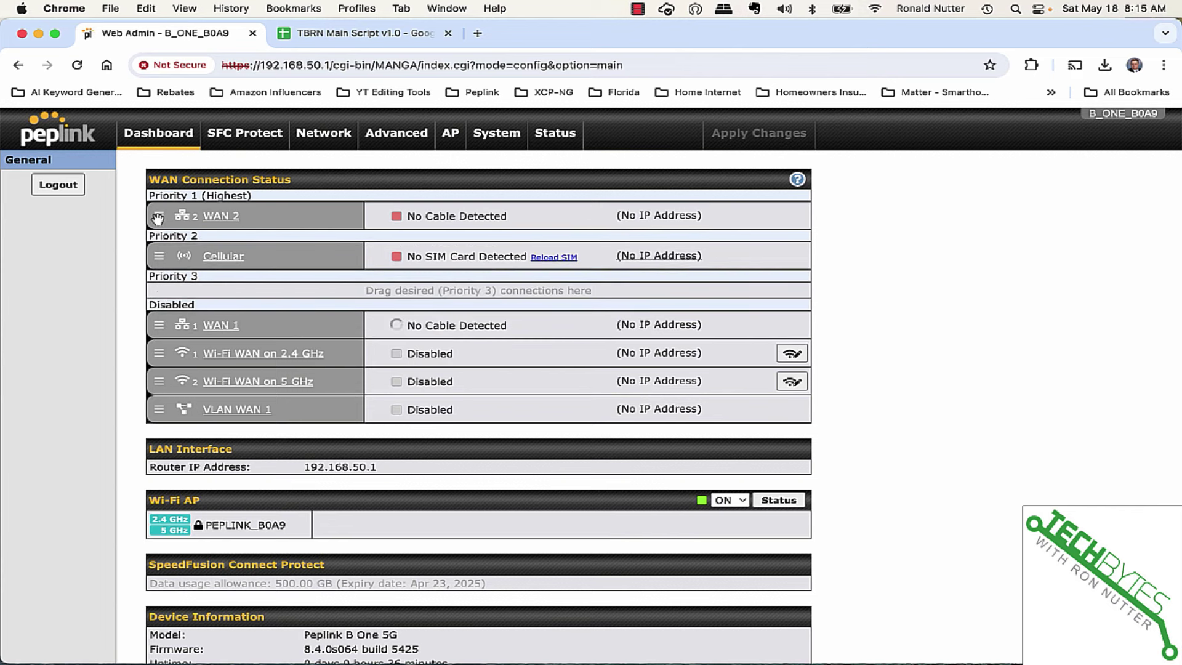
{"action": "left_click_drag", "start_coordinate": [158, 218], "coordinate": [162, 315]}
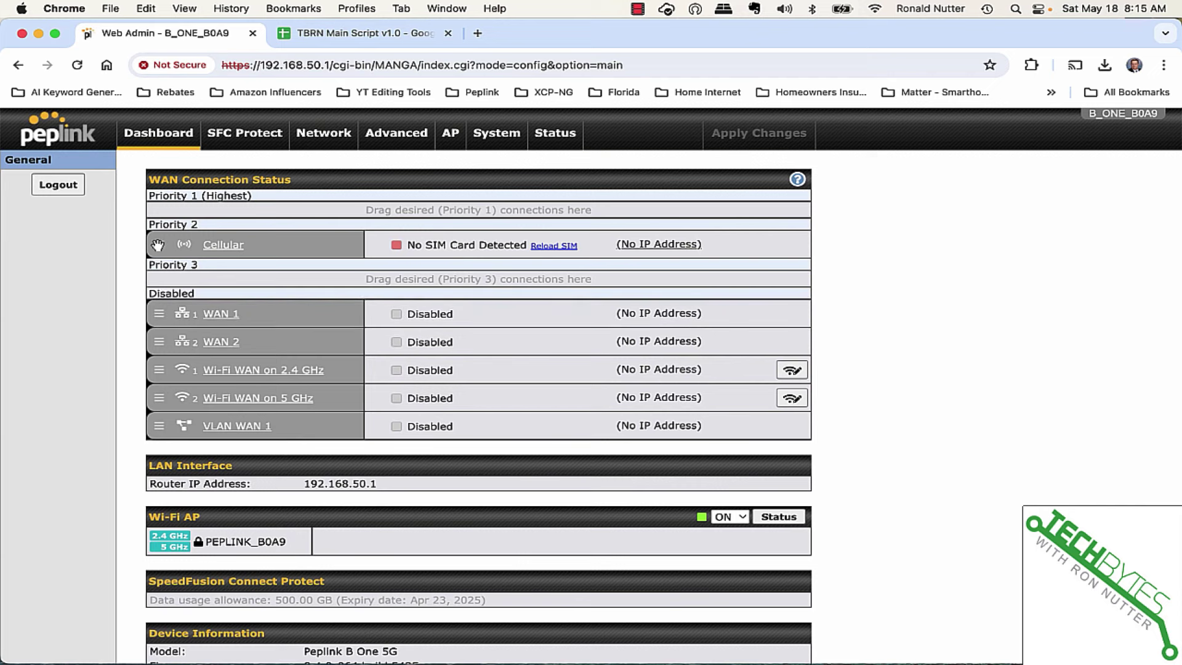
{"action": "left_click_drag", "start_coordinate": [157, 245], "coordinate": [160, 299]}
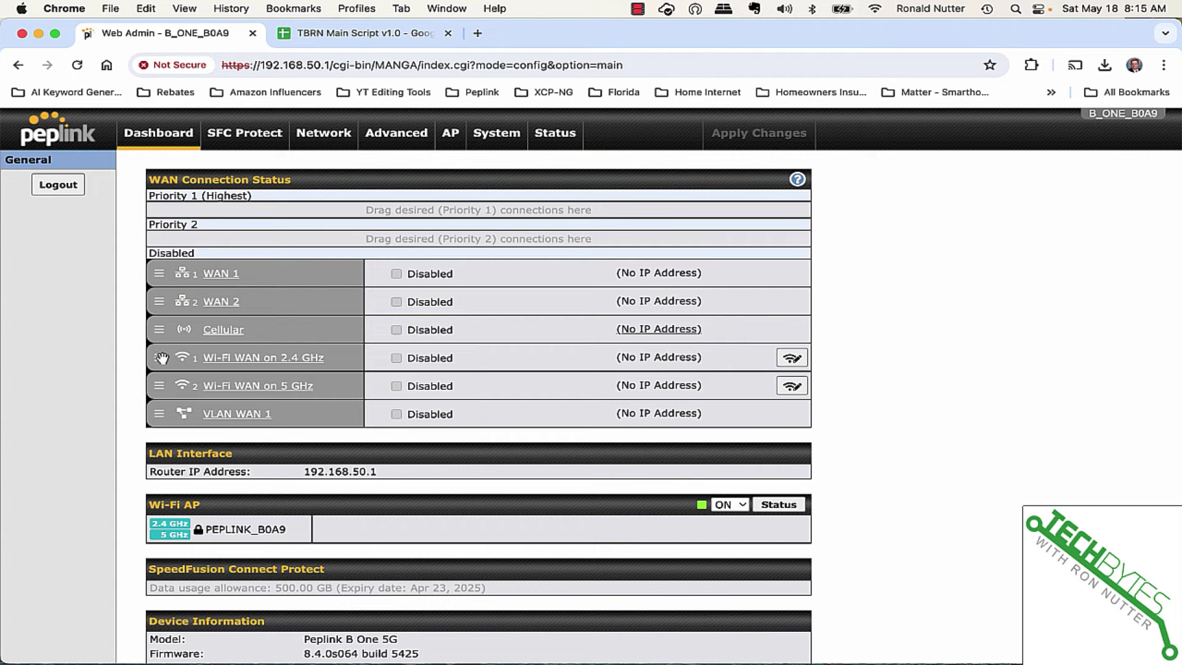
{"action": "left_click_drag", "start_coordinate": [161, 358], "coordinate": [162, 211]}
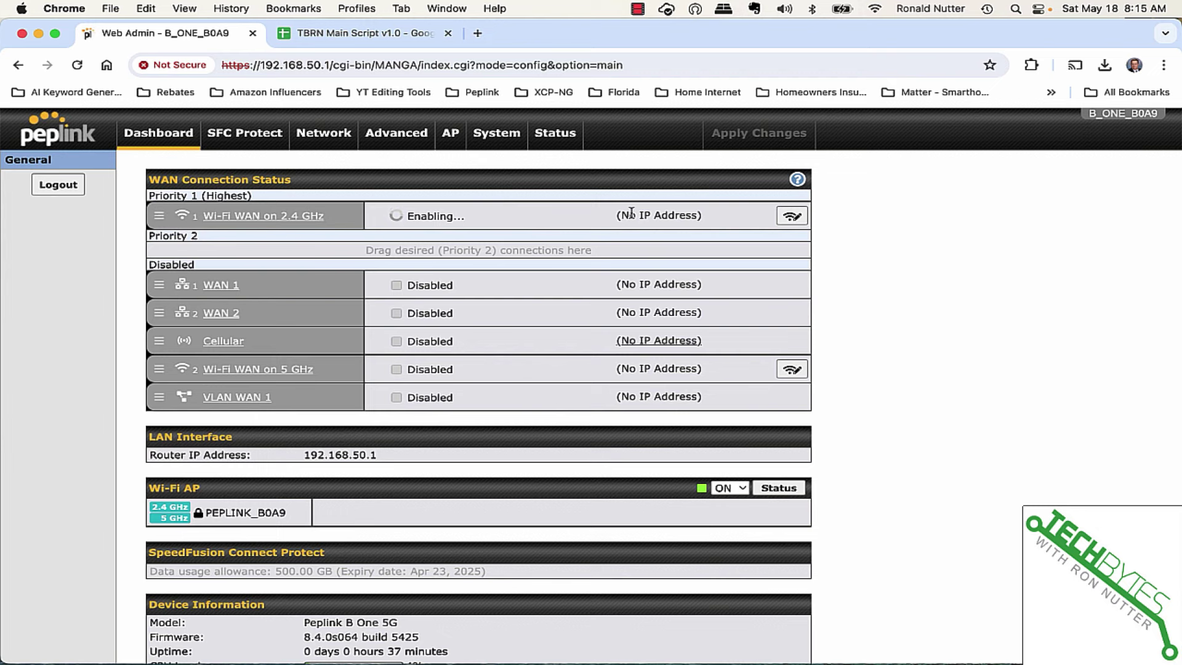
Scan for wireless networks on the 2.4 GHz Wi-Fi WAN and scroll through the results.
{"action": "left_click", "coordinate": [792, 216]}
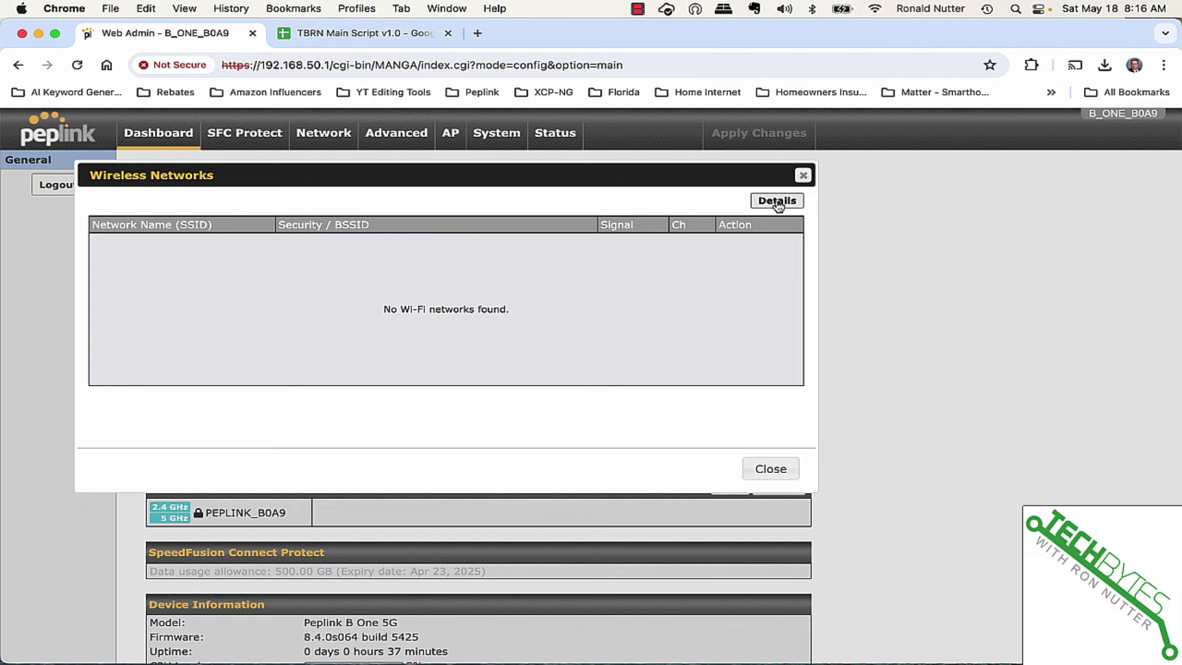
{"action": "left_click", "coordinate": [776, 201]}
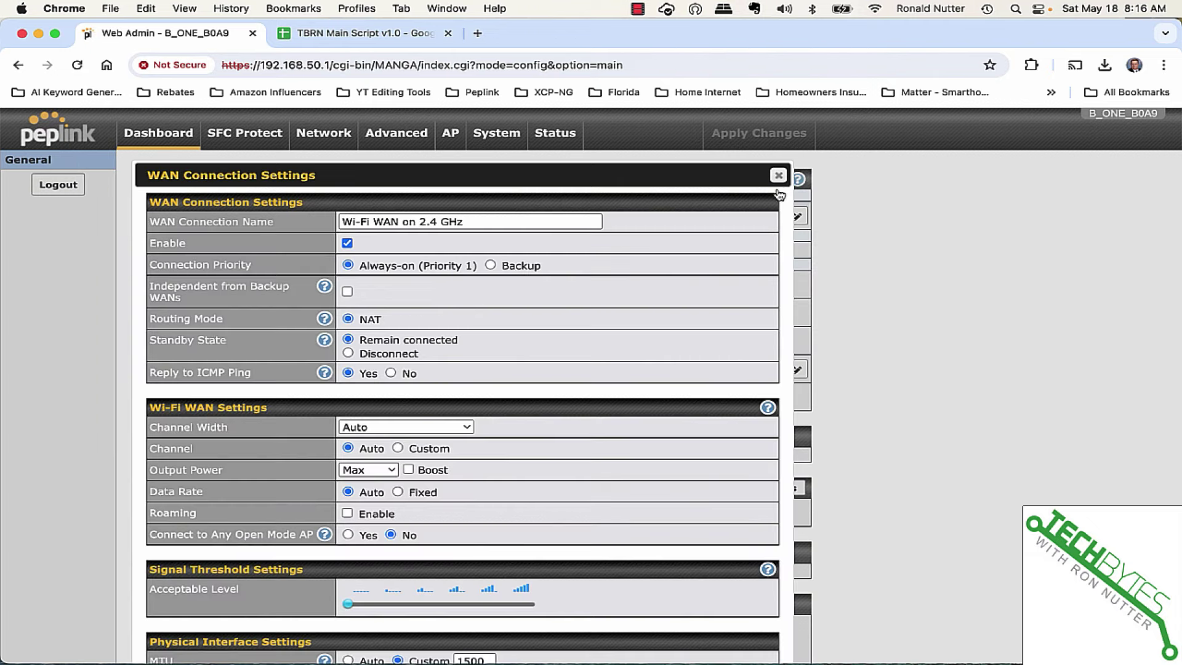
{"action": "left_click", "coordinate": [777, 176]}
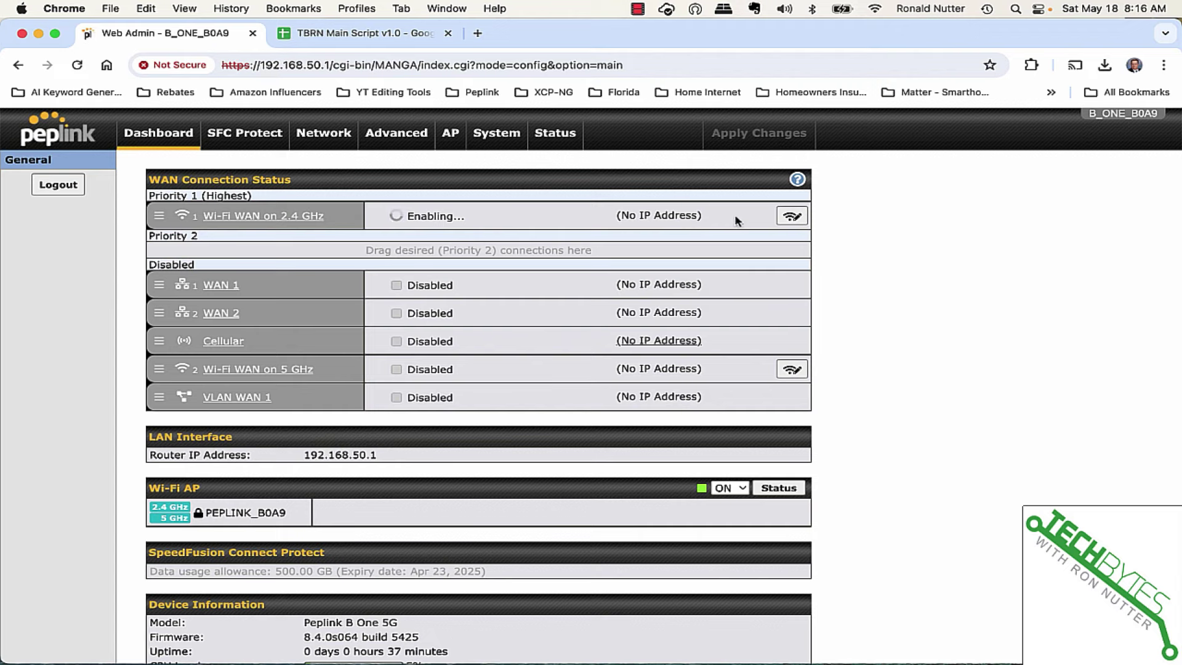
{"action": "left_click", "coordinate": [791, 217]}
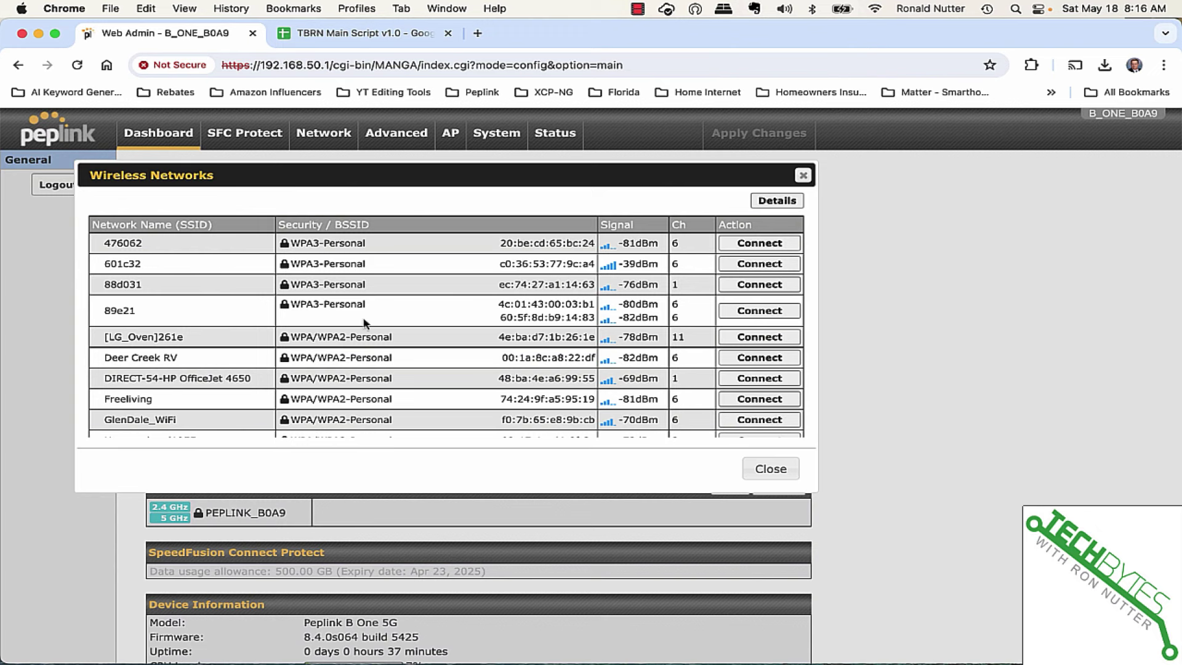
{"action": "scroll", "coordinate": [293, 340], "scroll_direction": "down", "scroll_amount": 5}
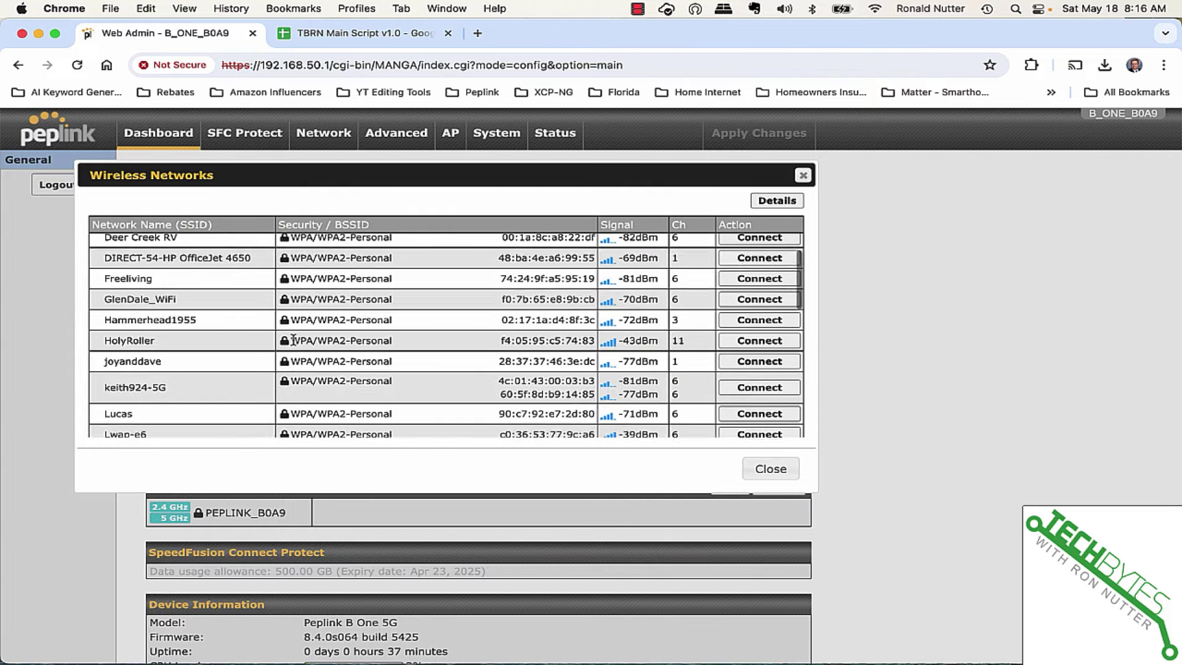
{"action": "scroll", "coordinate": [293, 340], "scroll_direction": "down", "scroll_amount": 5}
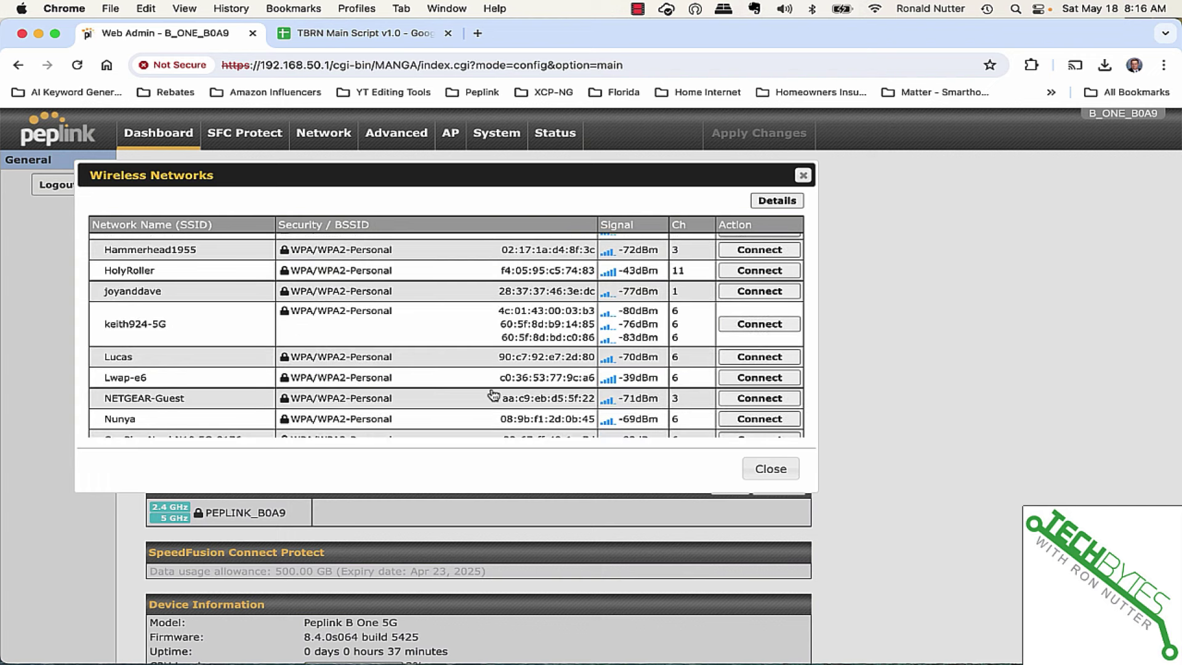
Choose Connect for Lwap-e6 and enter its shared key in the connection profile.
{"action": "left_click", "coordinate": [755, 378]}
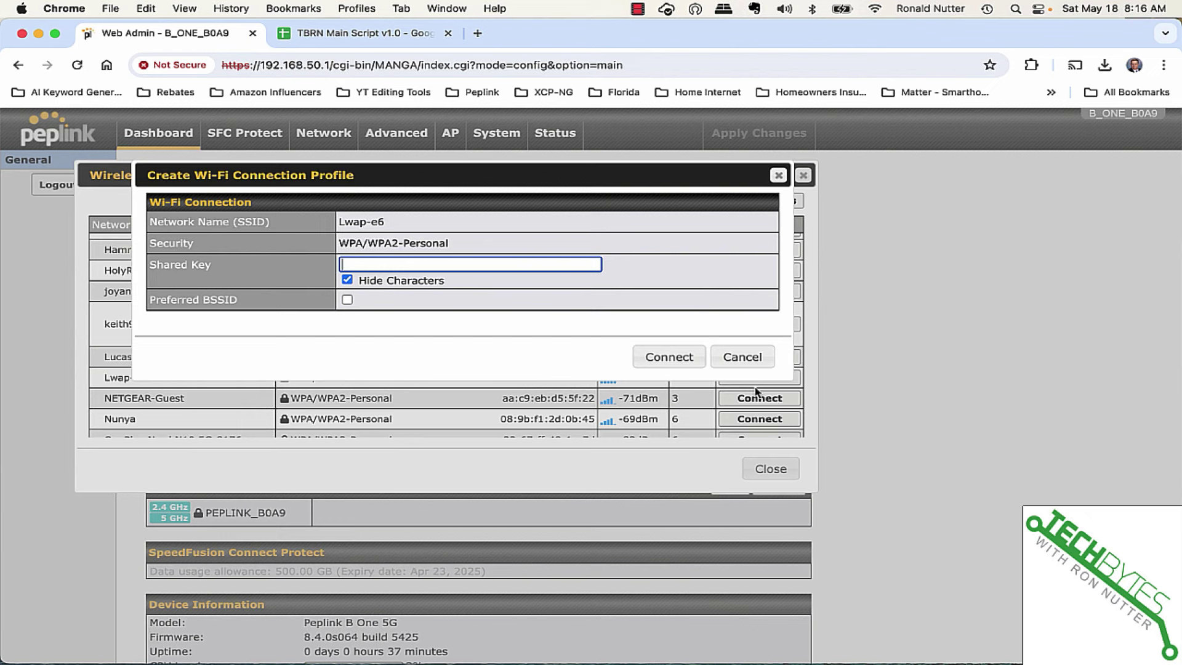
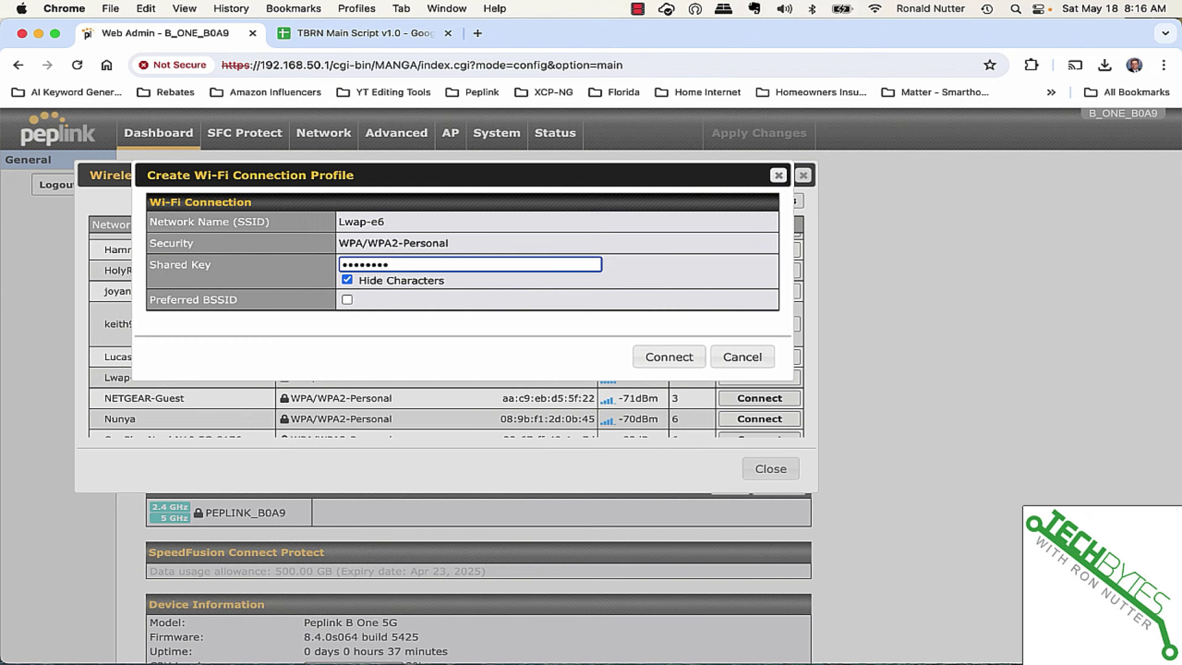
Submit the shared key, connect the 2.4 GHz Wi-Fi WAN to Lwap-e6, and close the network list.
{"action": "left_click", "coordinate": [688, 359]}
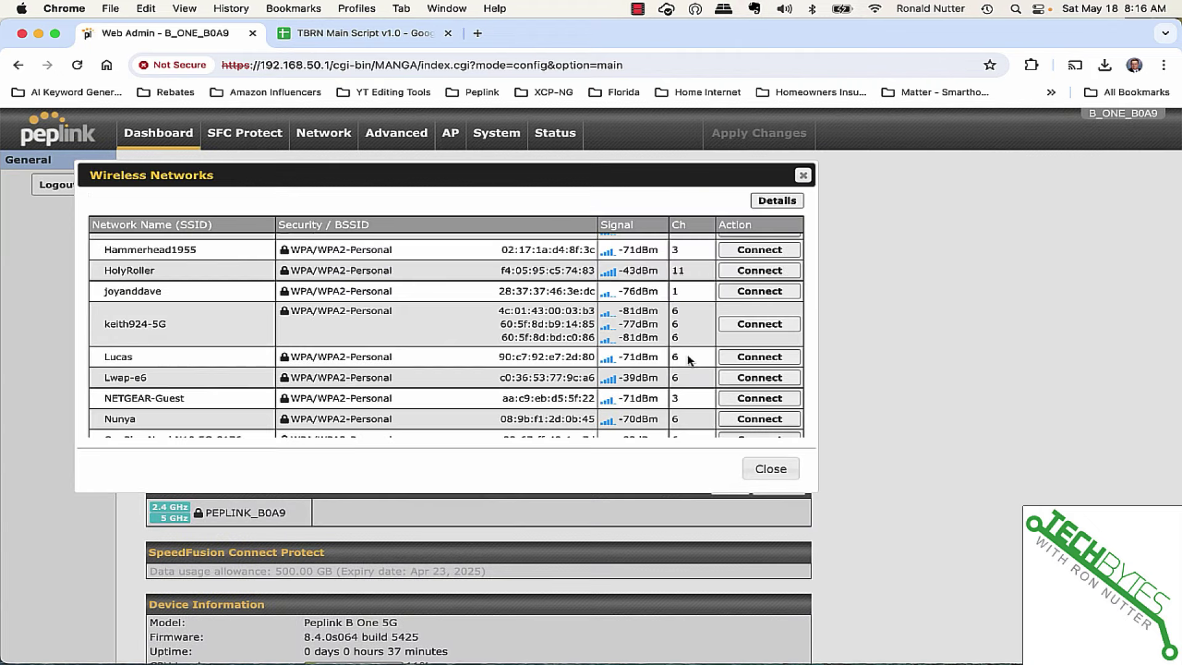
{"action": "scroll", "coordinate": [690, 360], "scroll_direction": "up", "scroll_amount": 5}
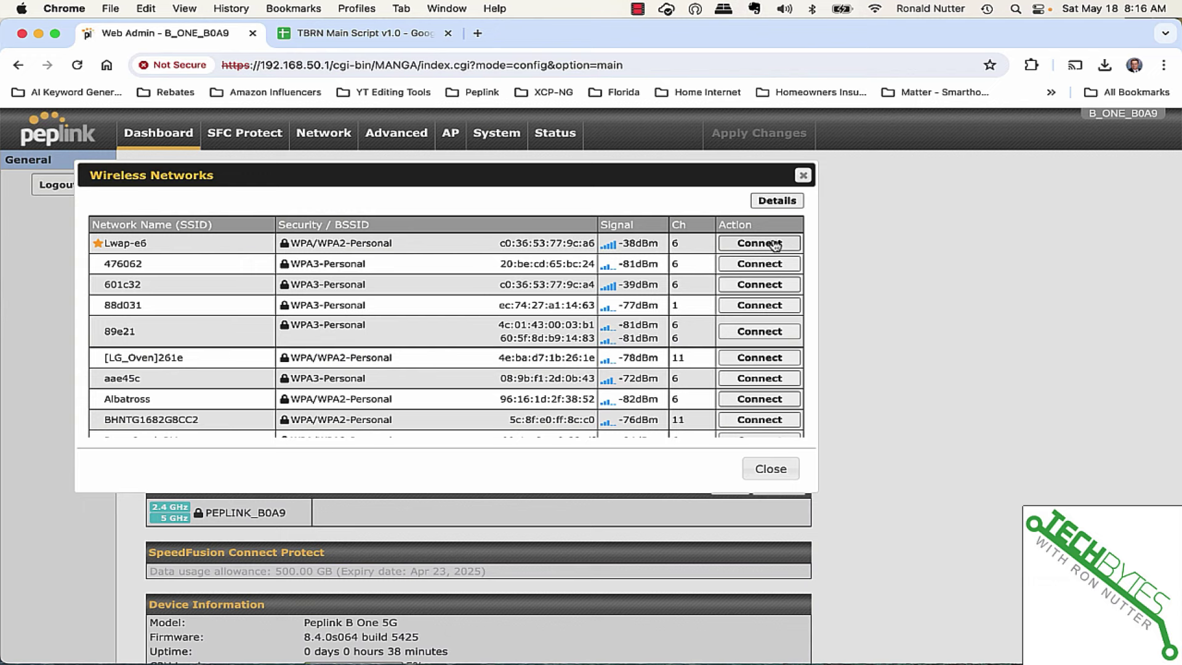
{"action": "left_click", "coordinate": [775, 246]}
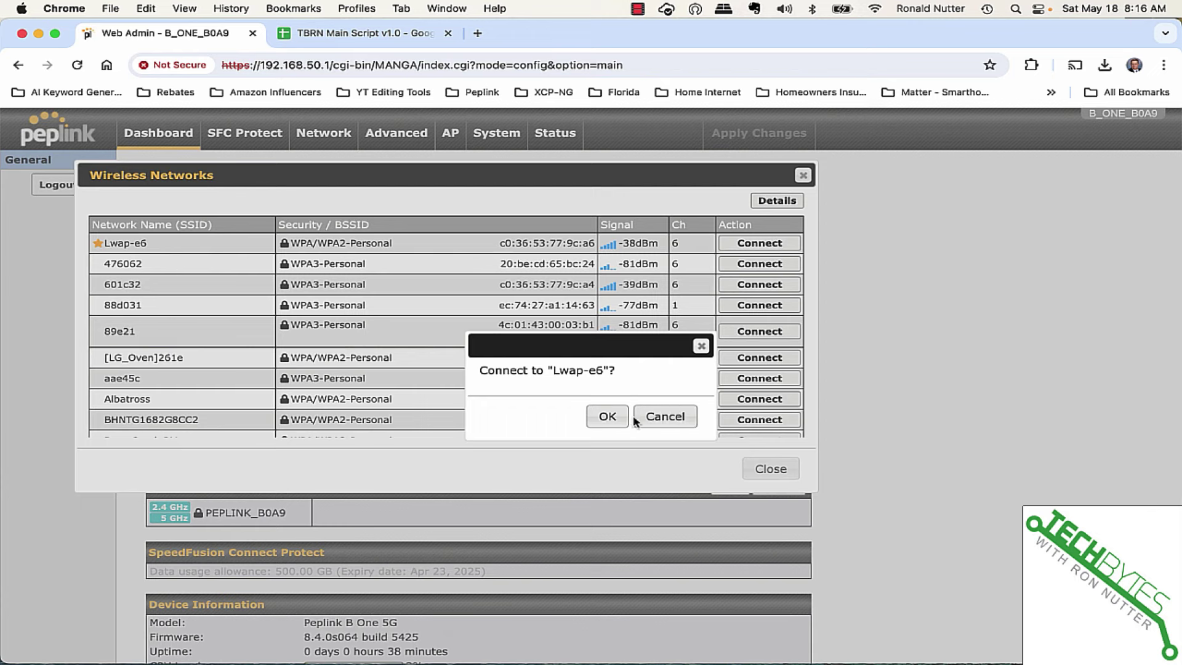
{"action": "left_click", "coordinate": [609, 416]}
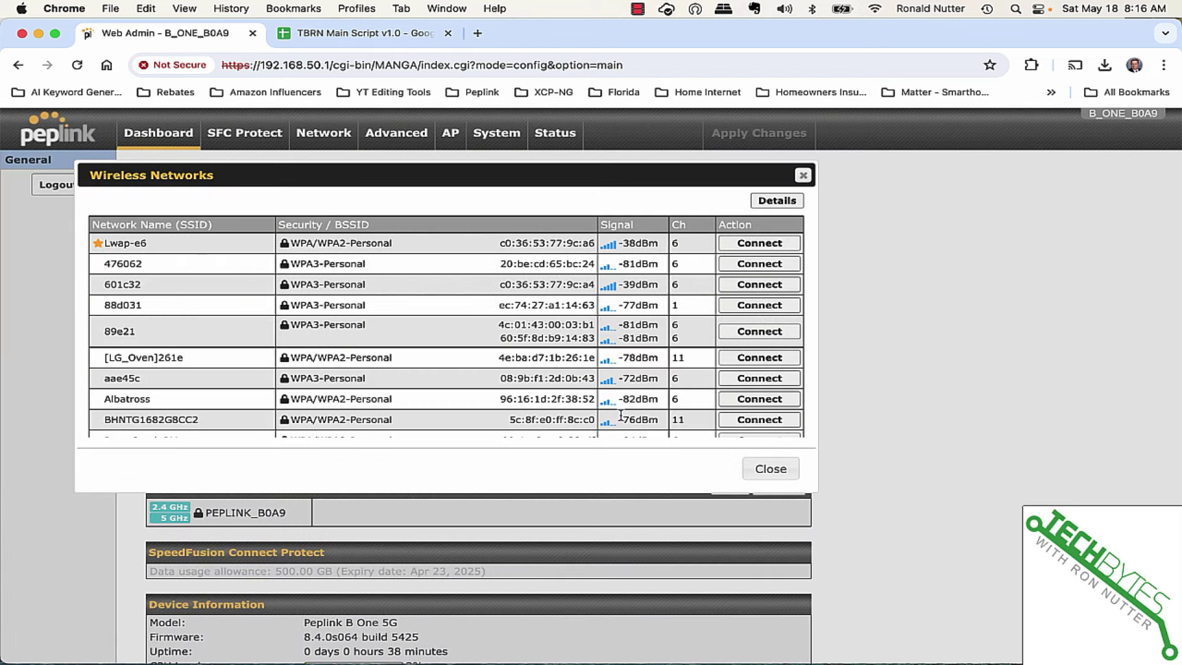
{"action": "left_click", "coordinate": [769, 469]}
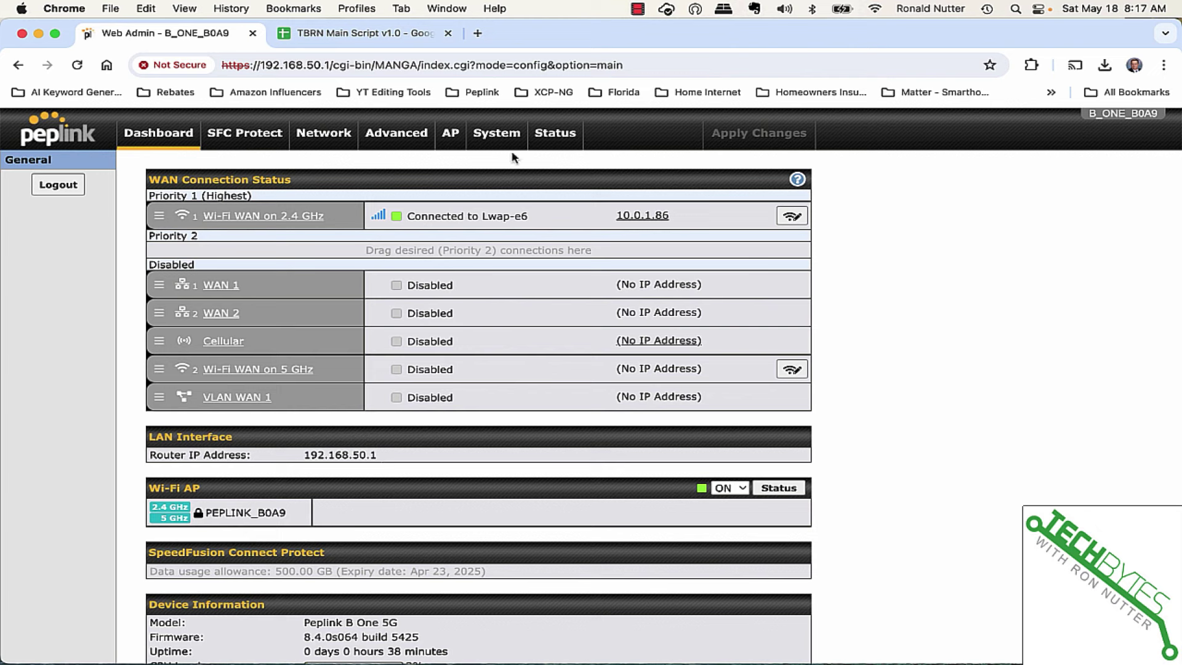
{"action": "left_click", "coordinate": [477, 34]}
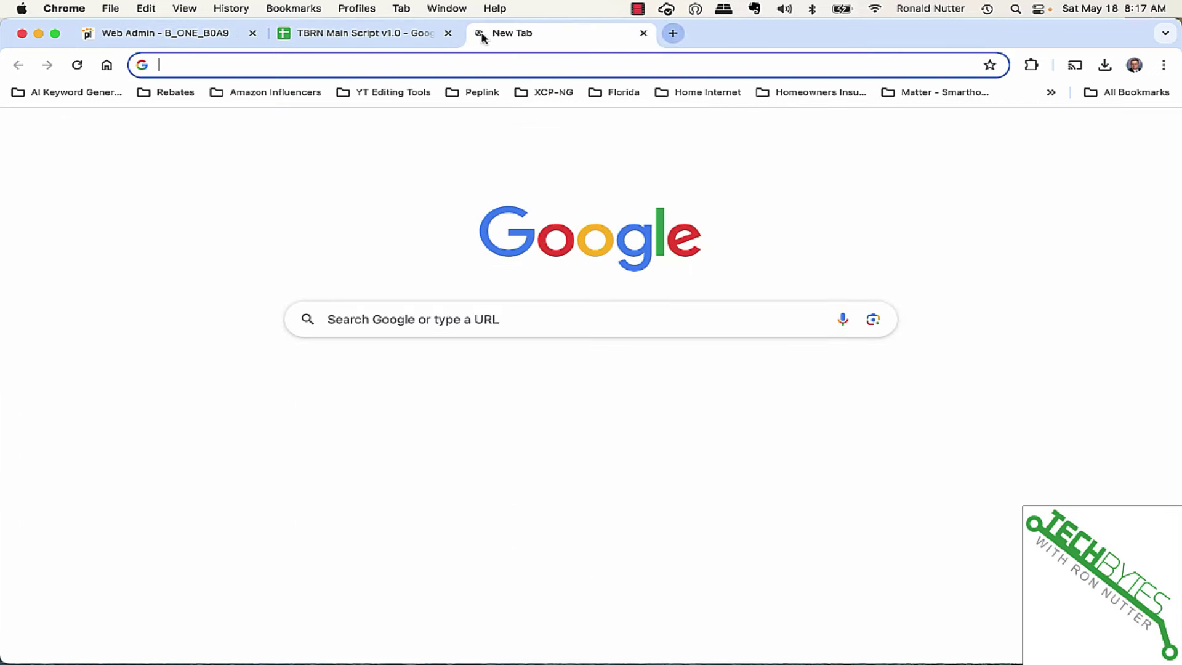
{"action": "left_click", "coordinate": [487, 324]}
{"action": "type", "text": "www.ibm.c"}
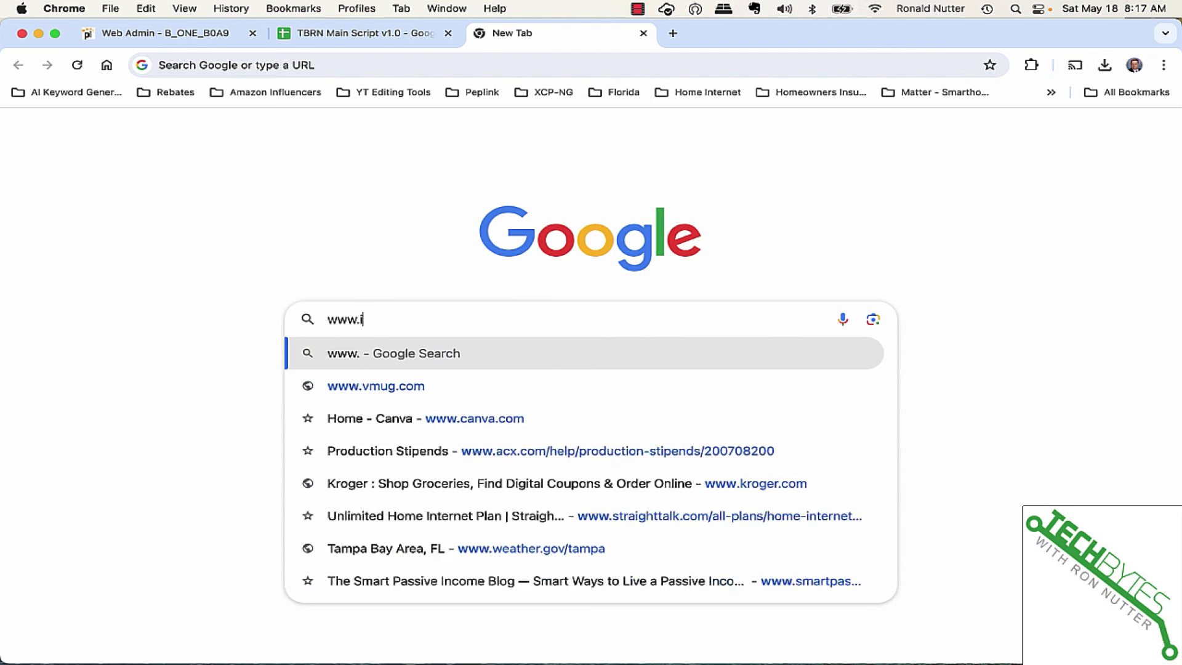
{"action": "type", "text": "om"}
{"action": "key", "text": "Return"}
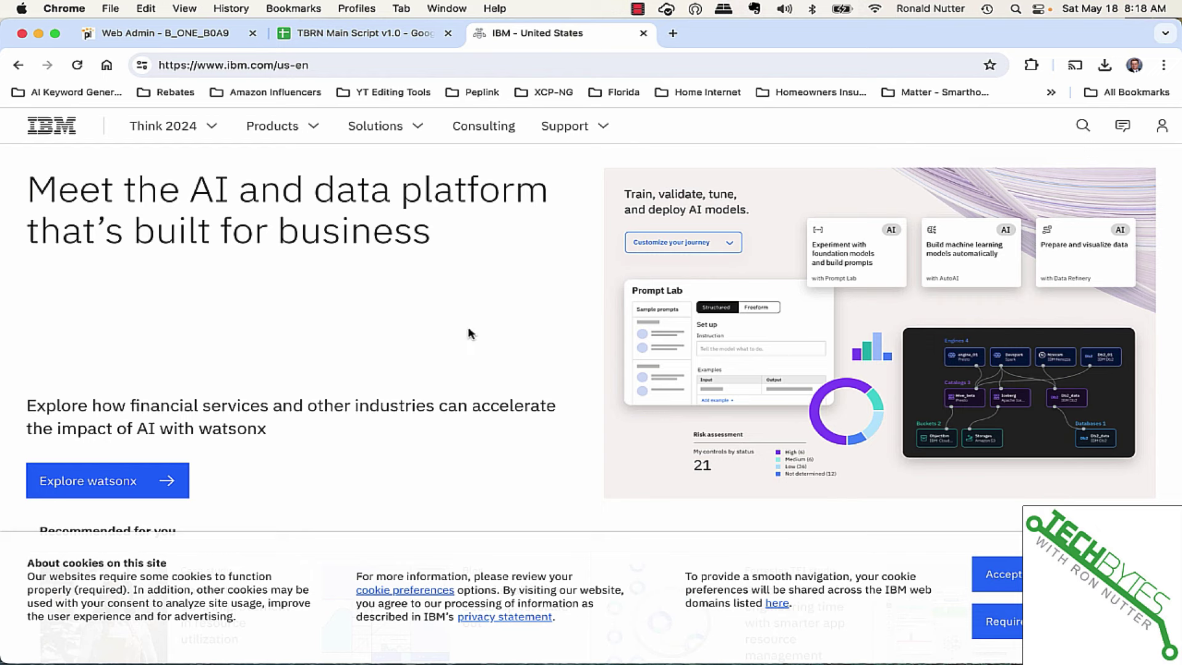
{"action": "left_click", "coordinate": [213, 44]}
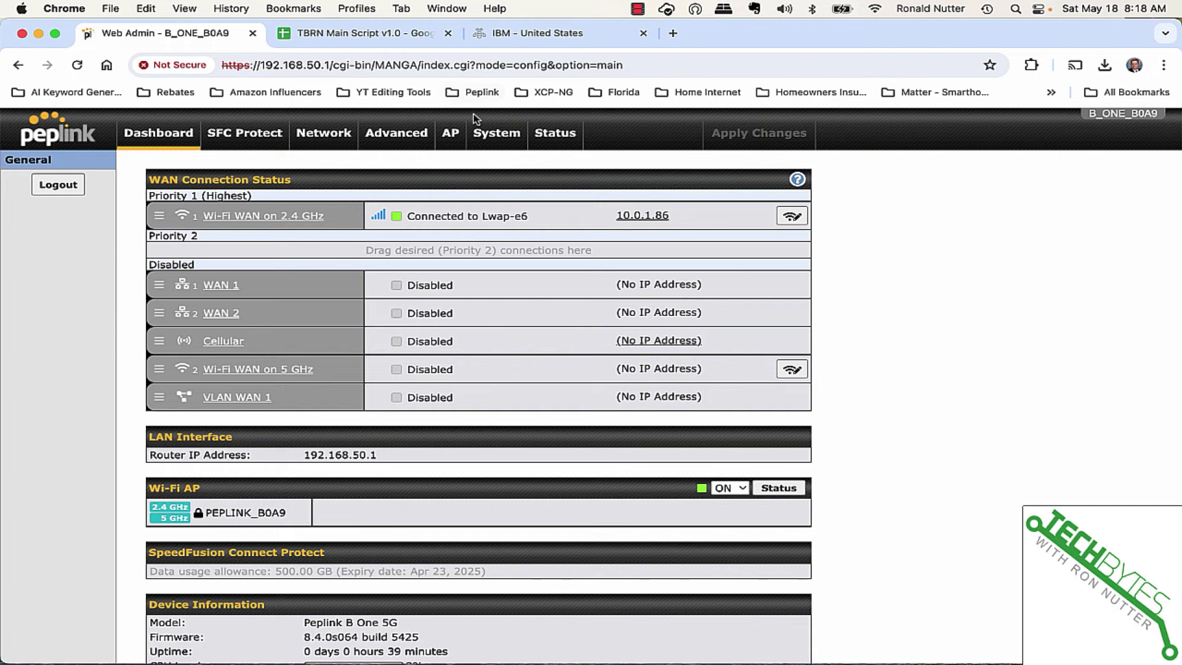
Go to System > Configuration for factory reset, configuration download and upload options.
{"action": "left_click", "coordinate": [487, 134]}
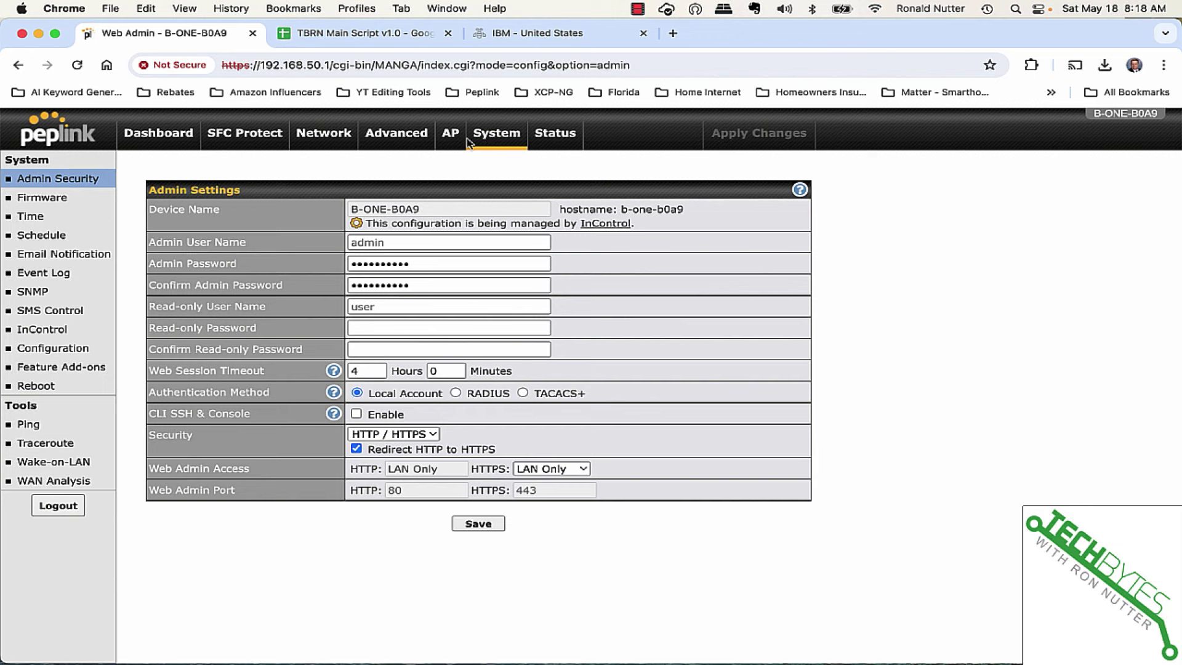
{"action": "left_click", "coordinate": [64, 349]}
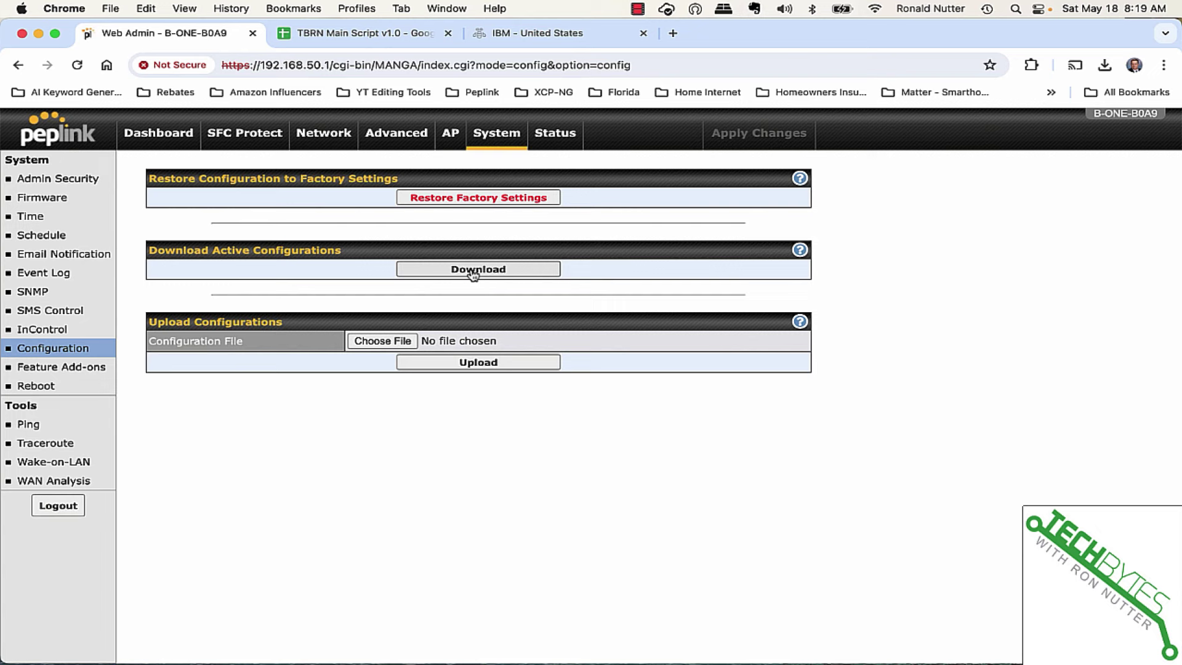
Check the Status device info, Ethernet Ports and Active Sessions, ending on the Client List.
{"action": "left_click", "coordinate": [553, 142]}
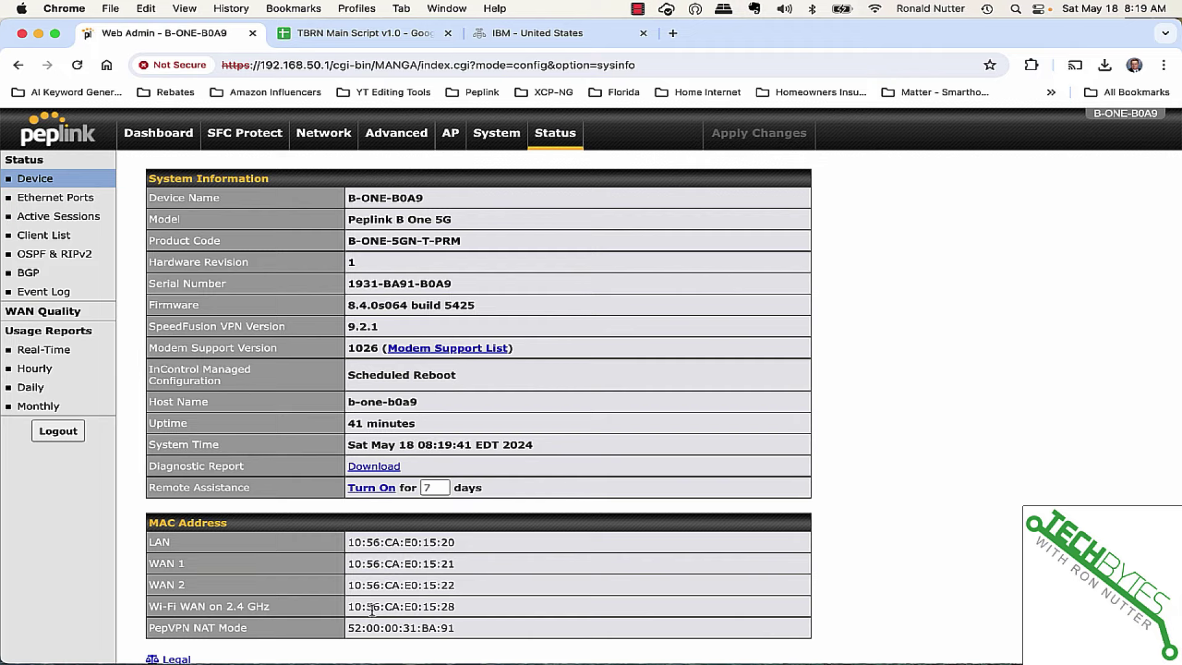
{"action": "scroll", "coordinate": [372, 612], "scroll_direction": "down", "scroll_amount": 2}
{"action": "scroll", "coordinate": [372, 612], "scroll_direction": "up", "scroll_amount": 2}
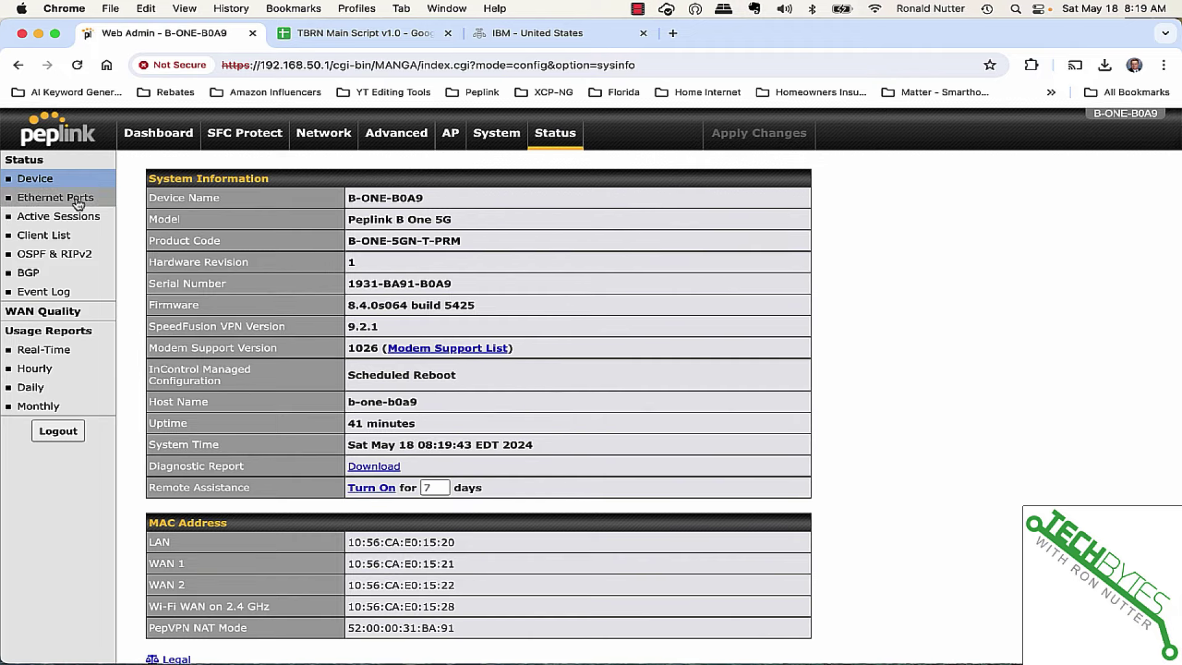
{"action": "left_click", "coordinate": [79, 199]}
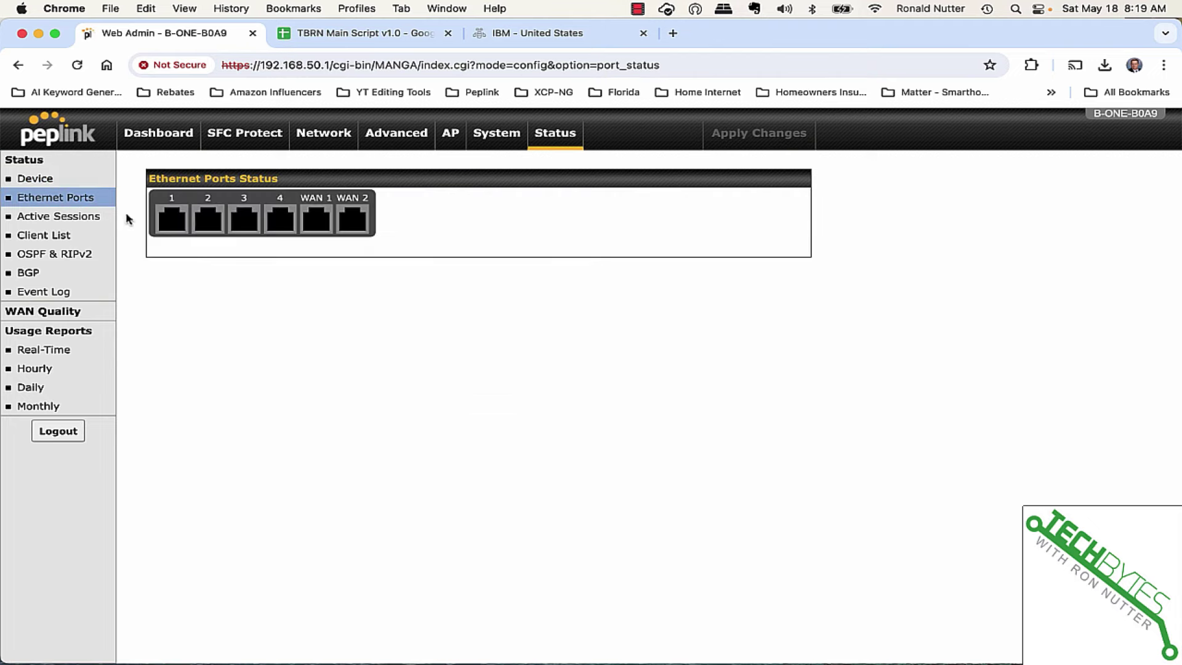
{"action": "left_click", "coordinate": [83, 223]}
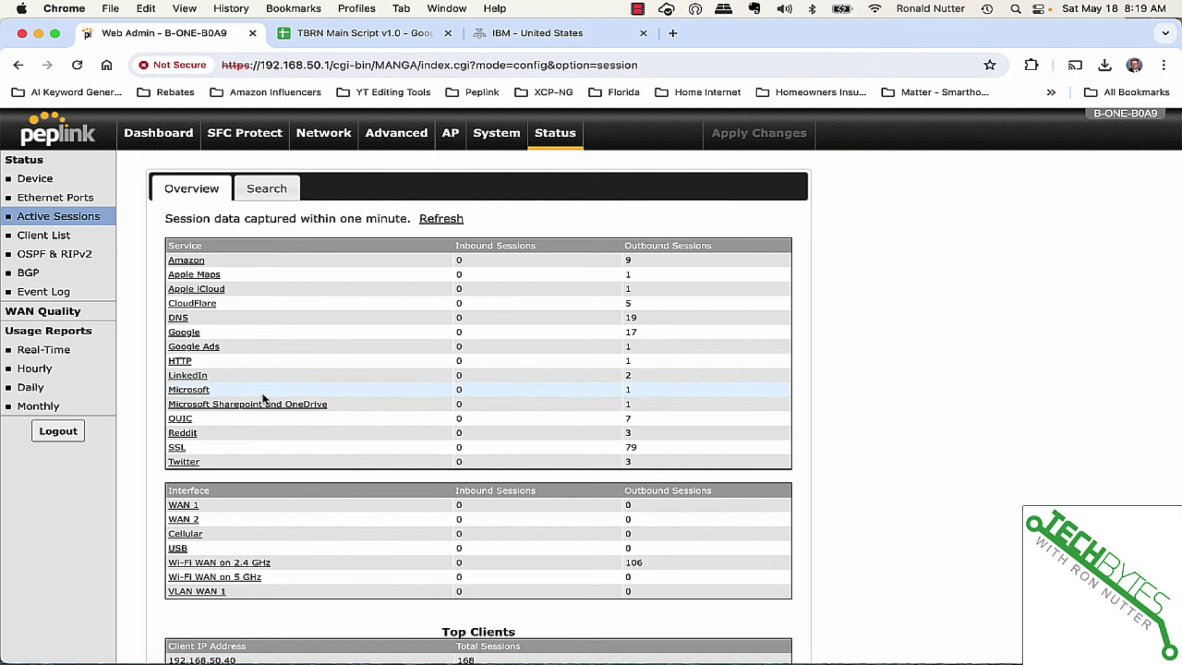
{"action": "left_click", "coordinate": [67, 240]}
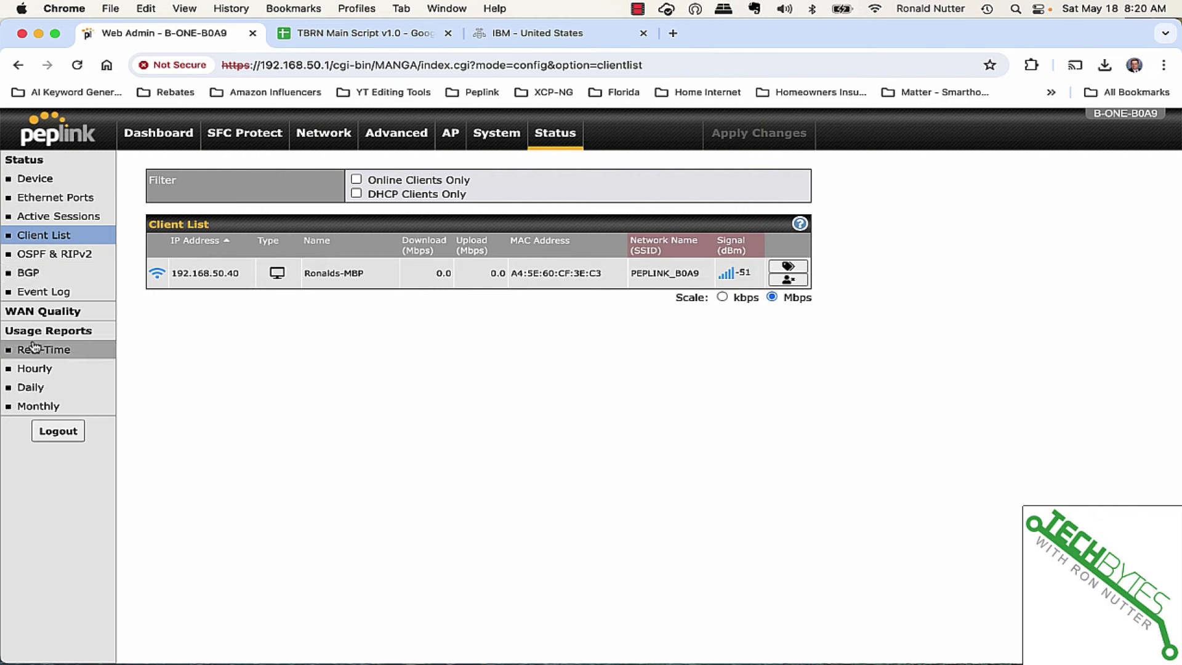
Chart WAN Quality for Wi-Fi WAN on 2.4 GHz, showing RSSI near -38 dBm and ~20 ms latency.
{"action": "left_click", "coordinate": [45, 312]}
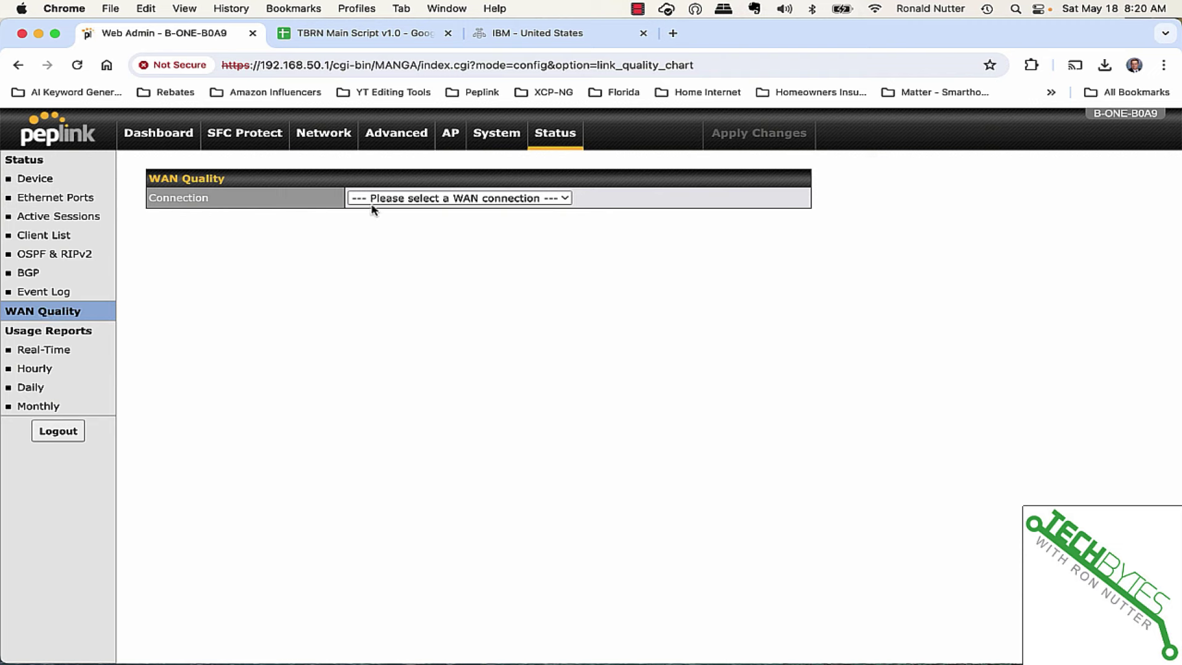
{"action": "left_click", "coordinate": [389, 199]}
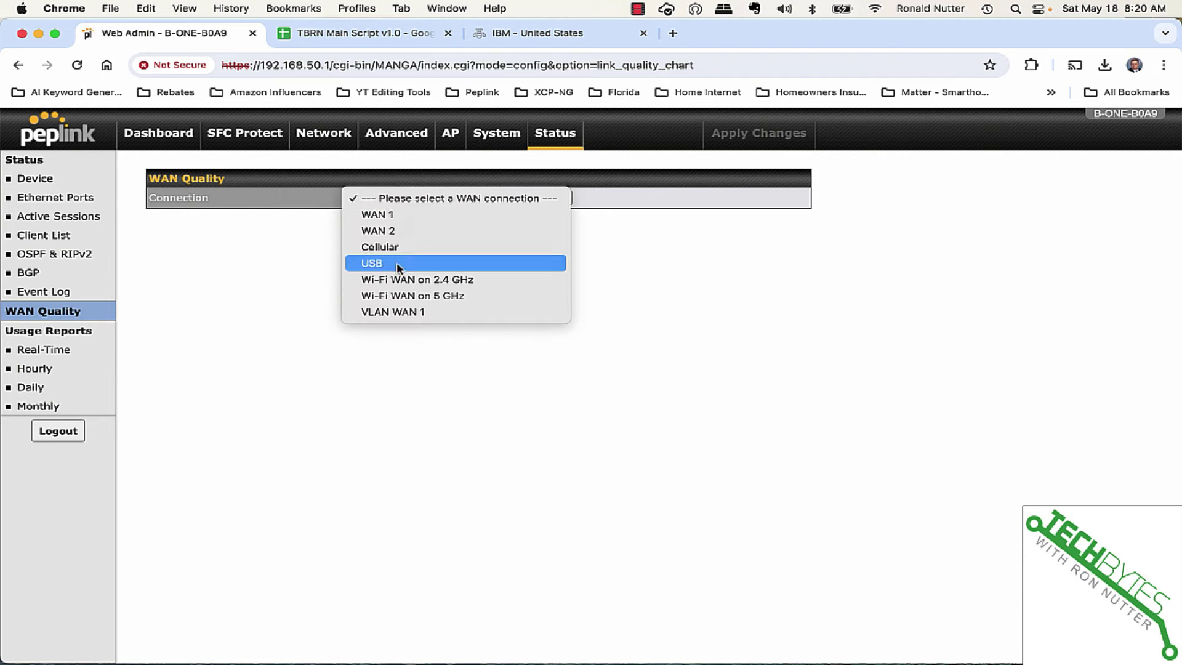
{"action": "left_click", "coordinate": [397, 280]}
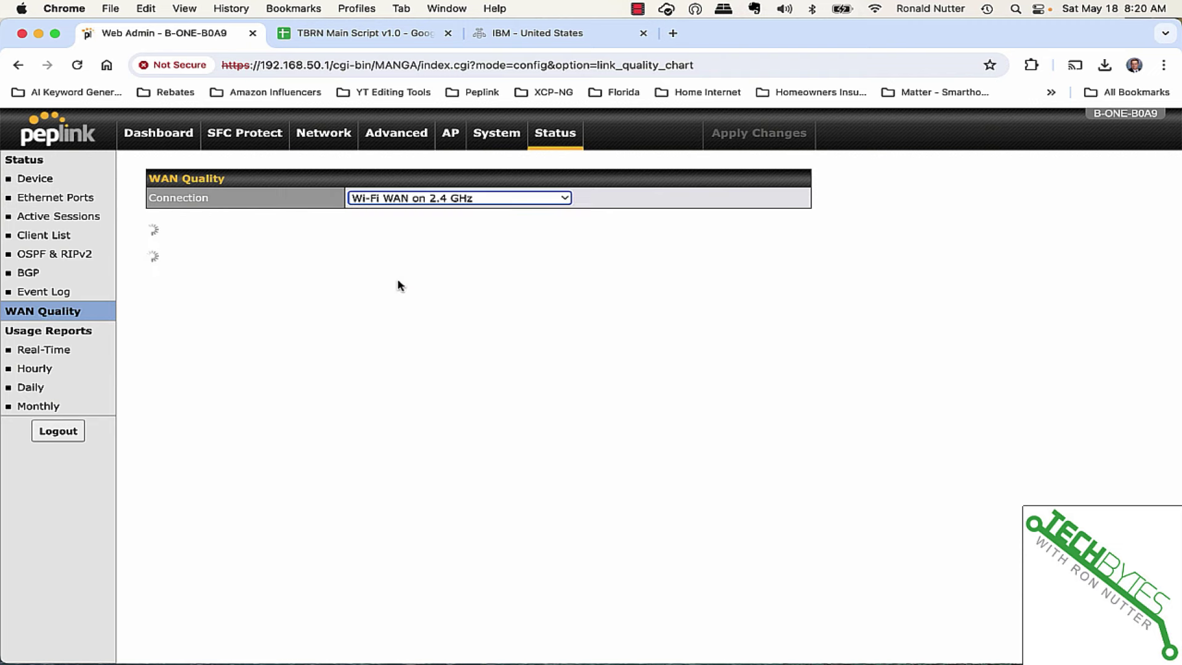
{"action": "mouse_move", "coordinate": [589, 456]}
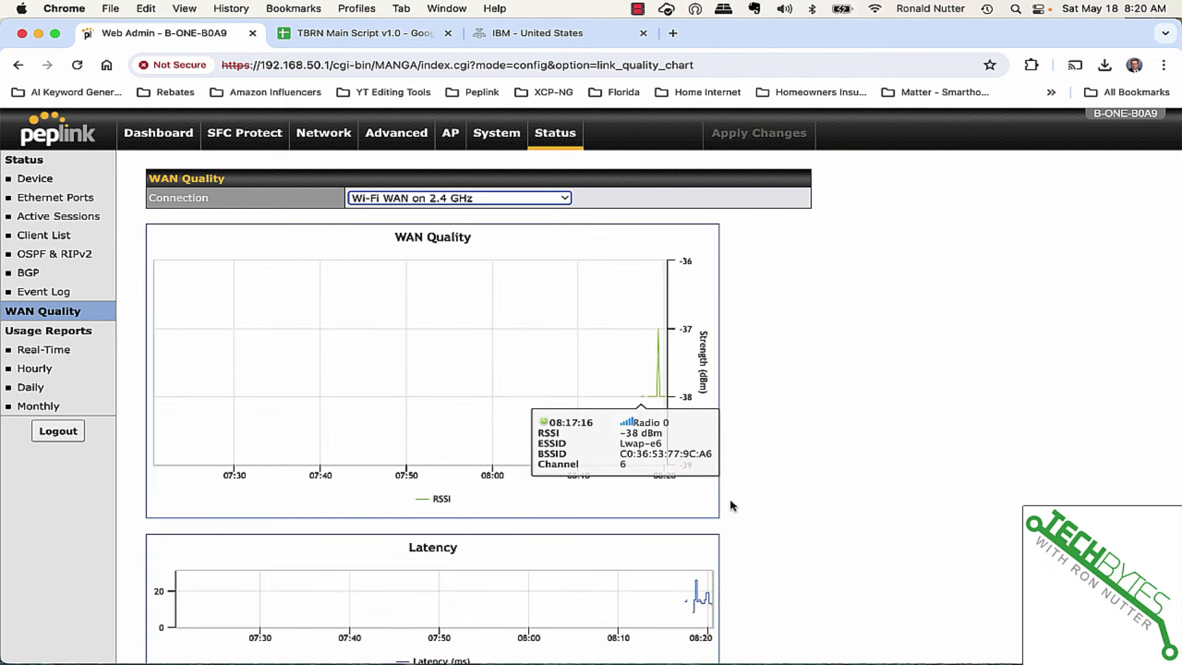
{"action": "scroll", "coordinate": [830, 434], "scroll_direction": "down", "scroll_amount": 2}
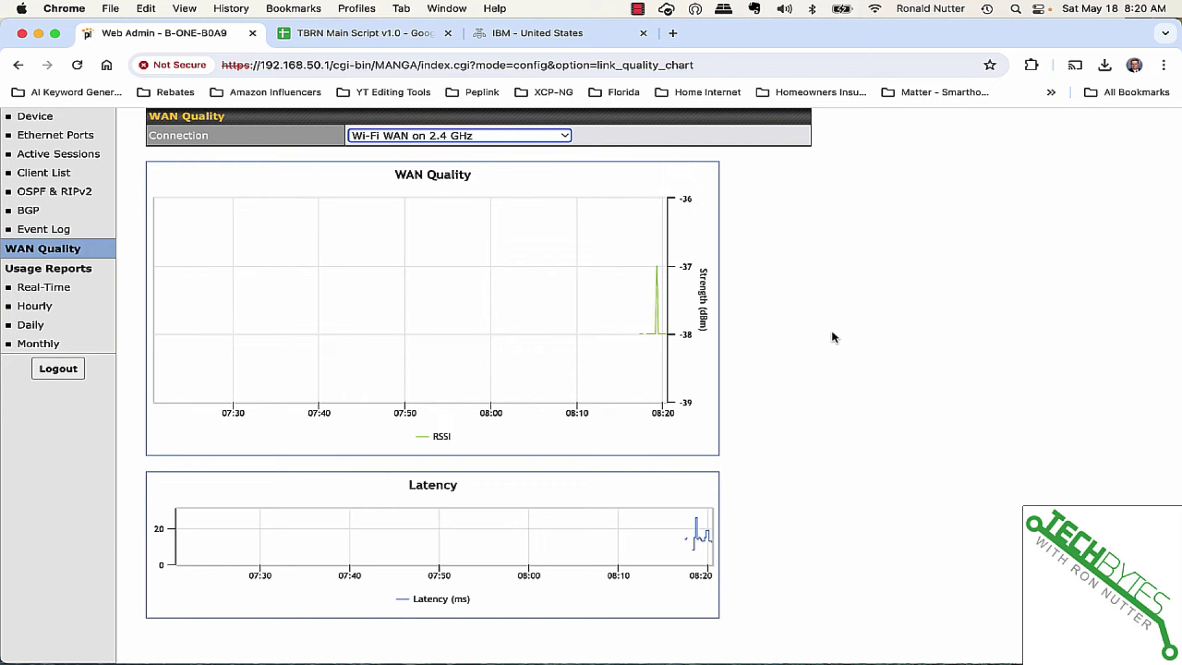
View the Real-Time usage report: 10.00 MB downloaded and 2.00 MB uploaded since reboot.
{"action": "left_click", "coordinate": [79, 288]}
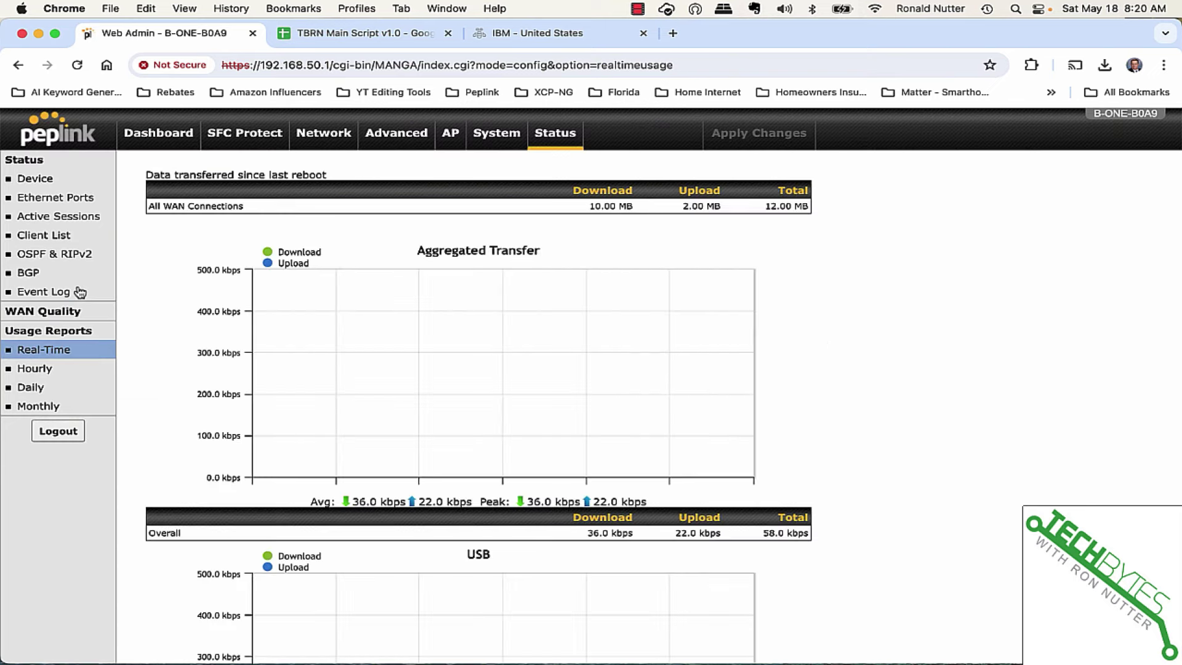
{"action": "scroll", "coordinate": [825, 361], "scroll_direction": "down", "scroll_amount": 6}
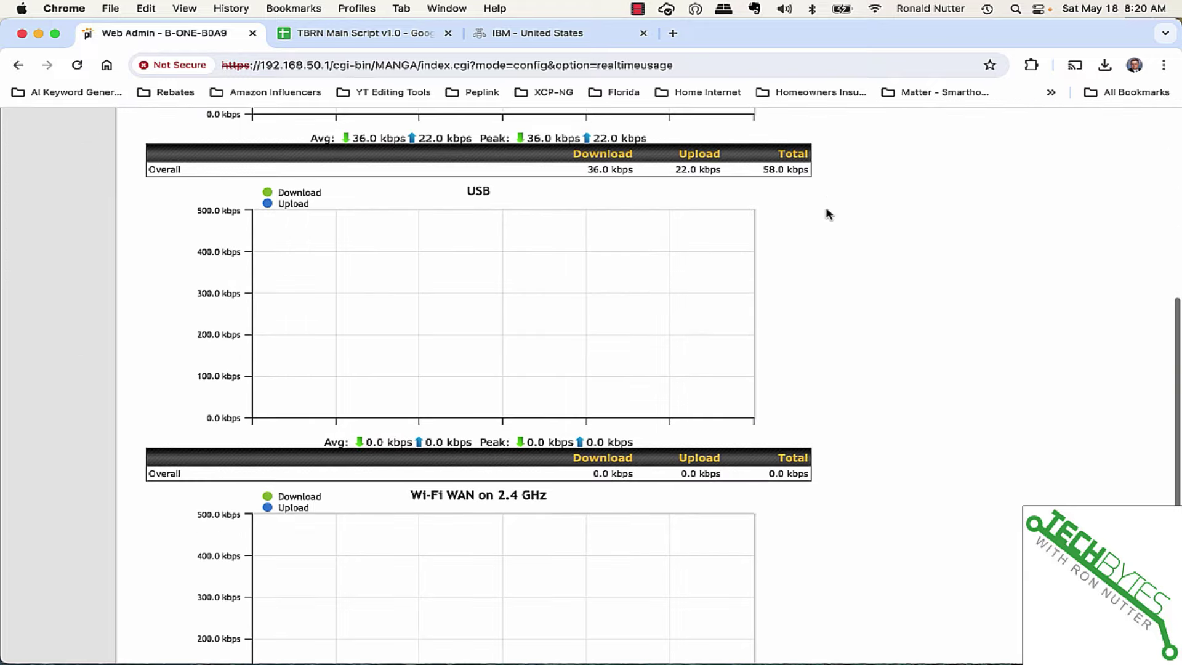
{"action": "scroll", "coordinate": [825, 202], "scroll_direction": "up", "scroll_amount": 6}
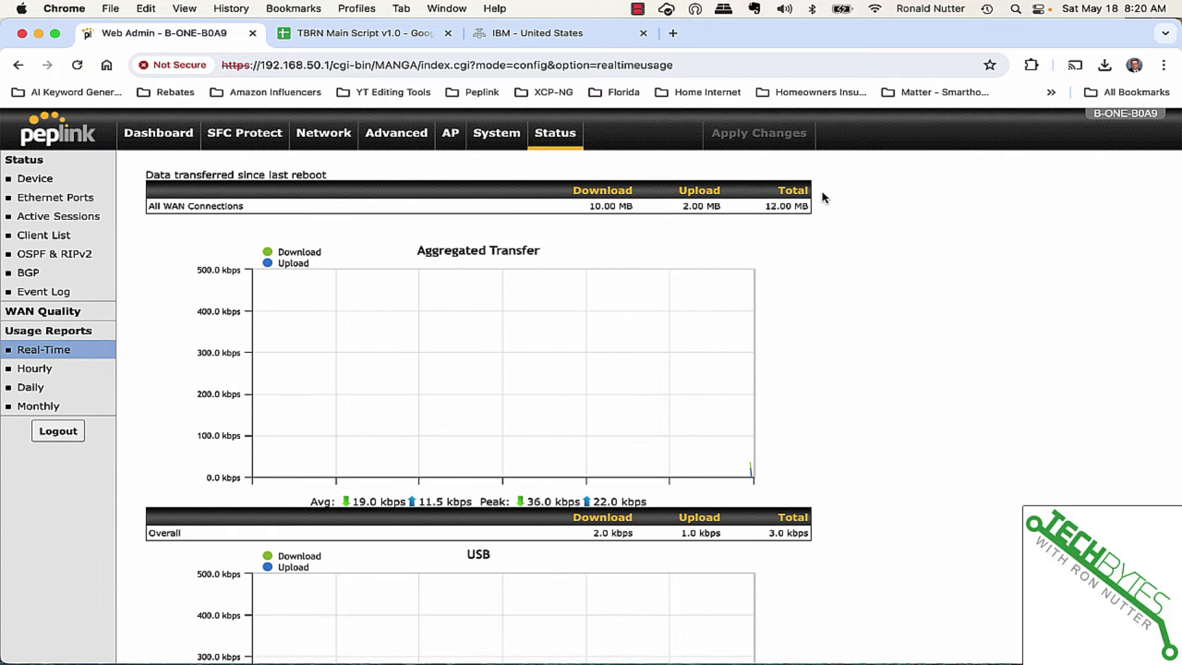